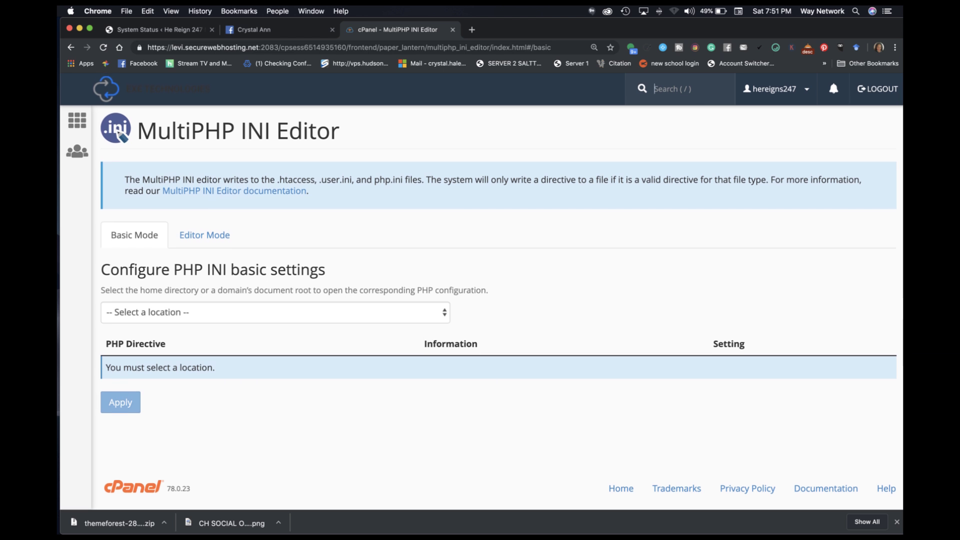
Load the Home Directory's PHP INI basic settings and review its directives
{"action": "left_click", "coordinate": [275, 311]}
{"action": "left_click", "coordinate": [136, 325]}
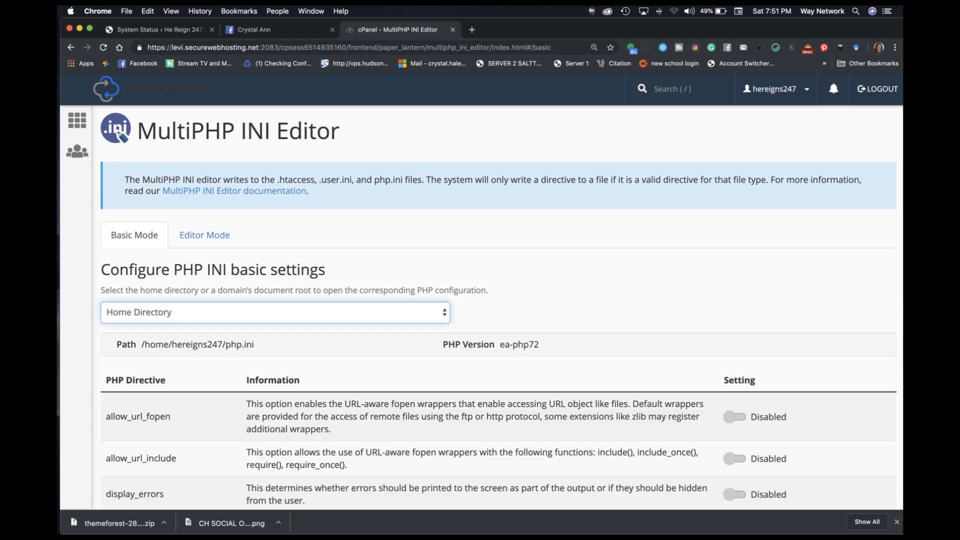
{"action": "scroll", "coordinate": [500, 310], "scroll_direction": "down", "scroll_amount": 15}
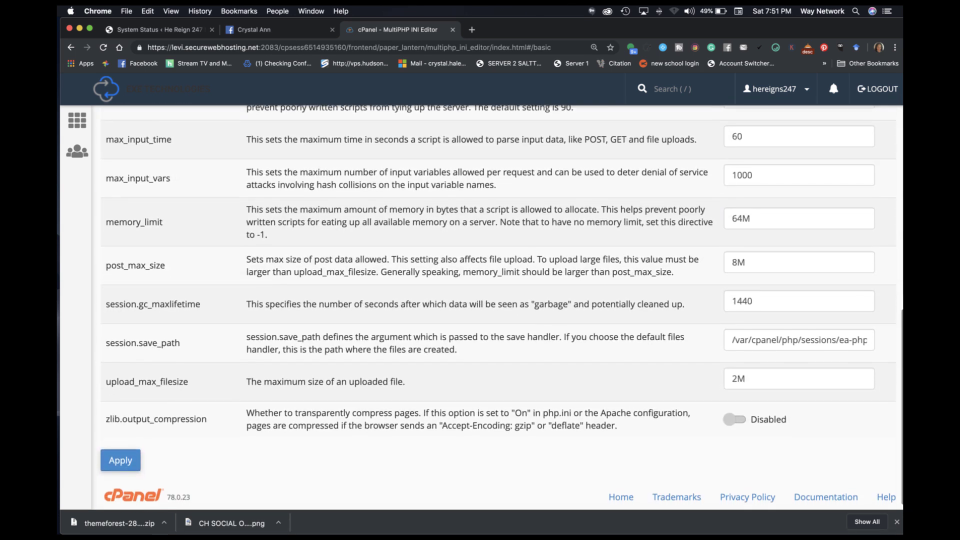
{"action": "scroll", "coordinate": [500, 310], "scroll_direction": "up", "scroll_amount": 5}
{"action": "scroll", "coordinate": [500, 310], "scroll_direction": "up", "scroll_amount": 5}
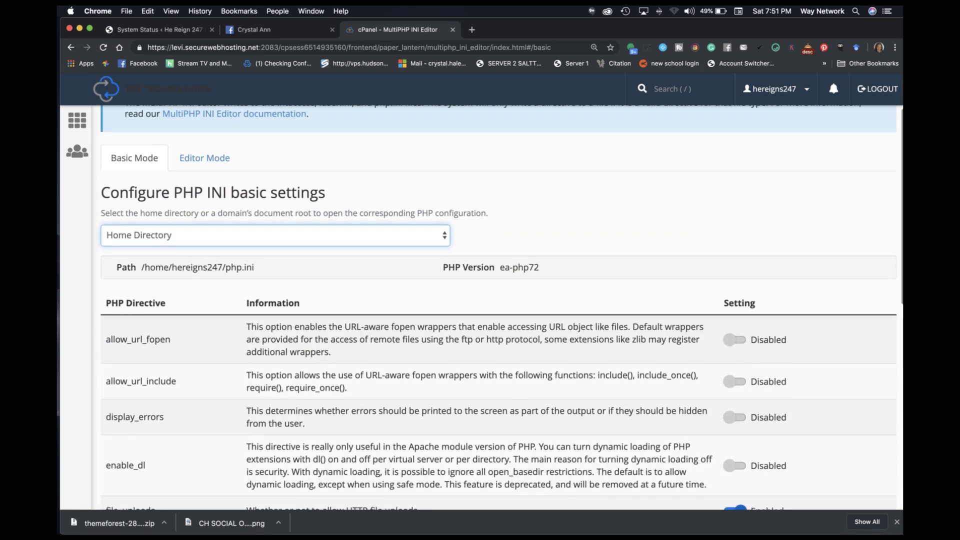
Review the PHP INI basic settings for hereigns247.com, and return to the cPanel main page
{"action": "left_click", "coordinate": [275, 235]}
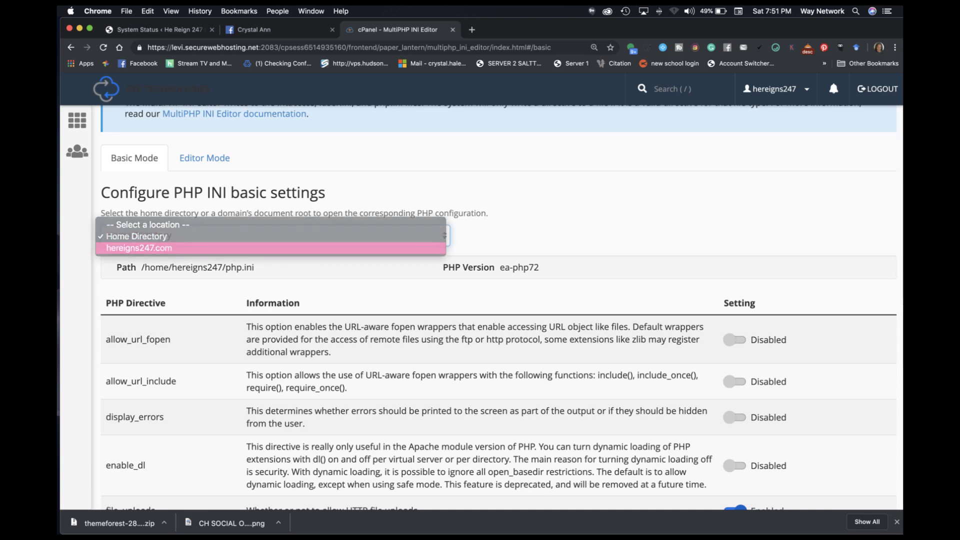
{"action": "left_click", "coordinate": [129, 247]}
{"action": "scroll", "coordinate": [500, 305], "scroll_direction": "down", "scroll_amount": 15}
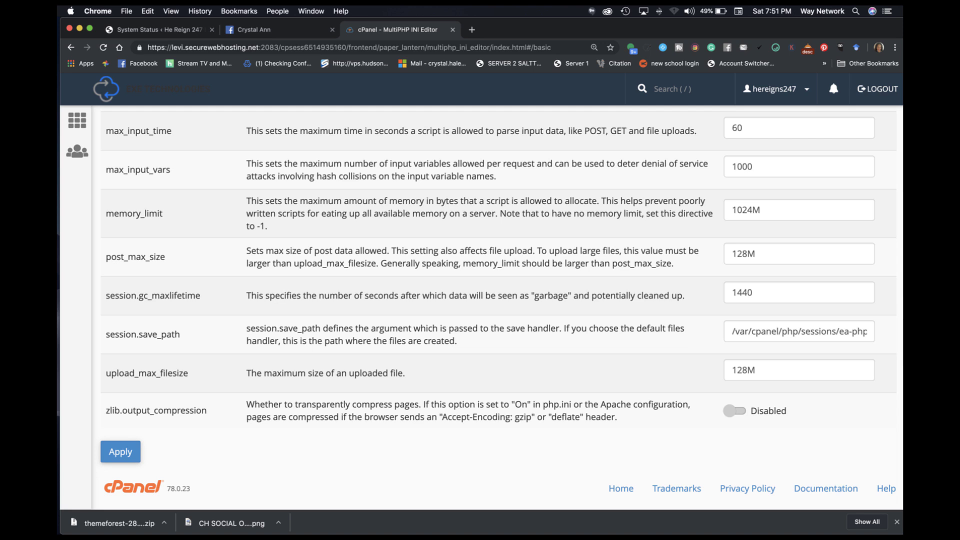
{"action": "scroll", "coordinate": [500, 305], "scroll_direction": "up", "scroll_amount": 15}
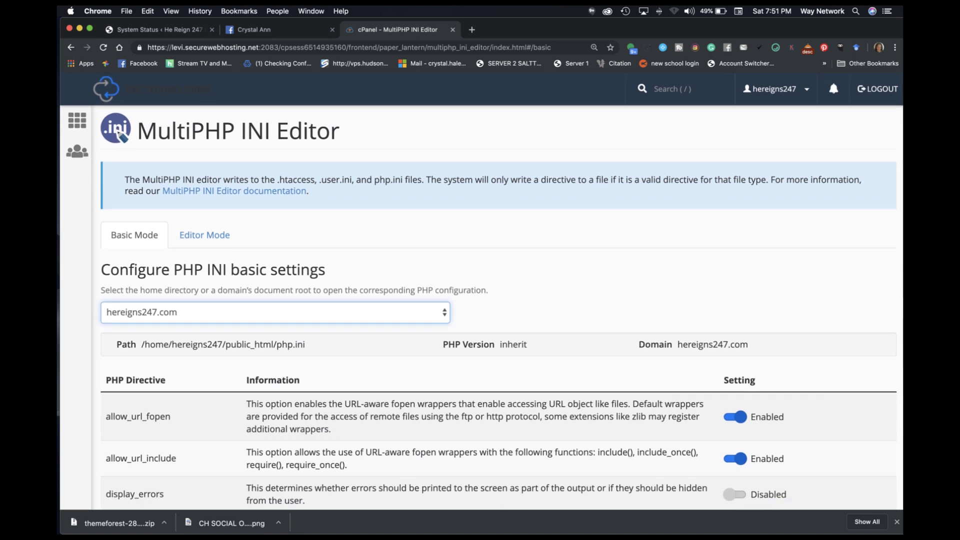
{"action": "left_click", "coordinate": [70, 47]}
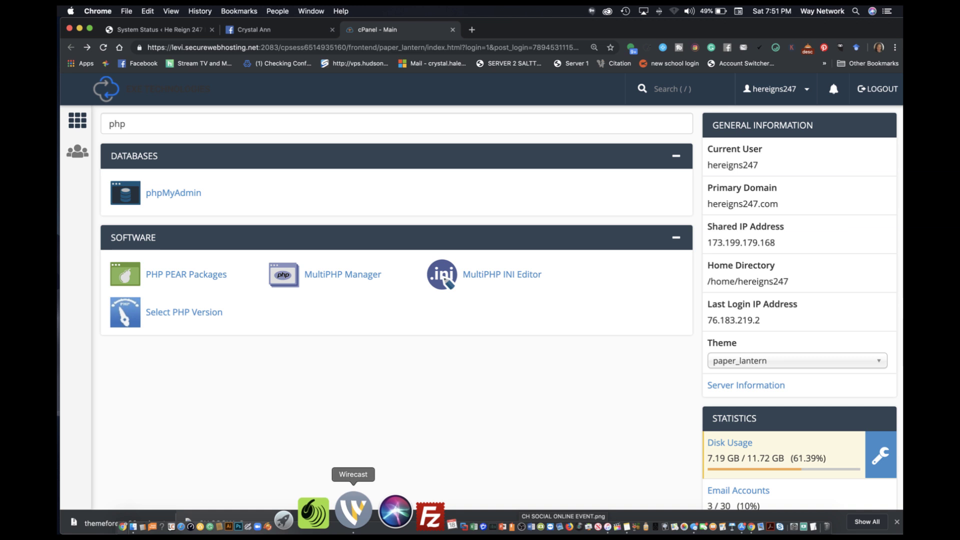
{"action": "left_click", "coordinate": [354, 510]}
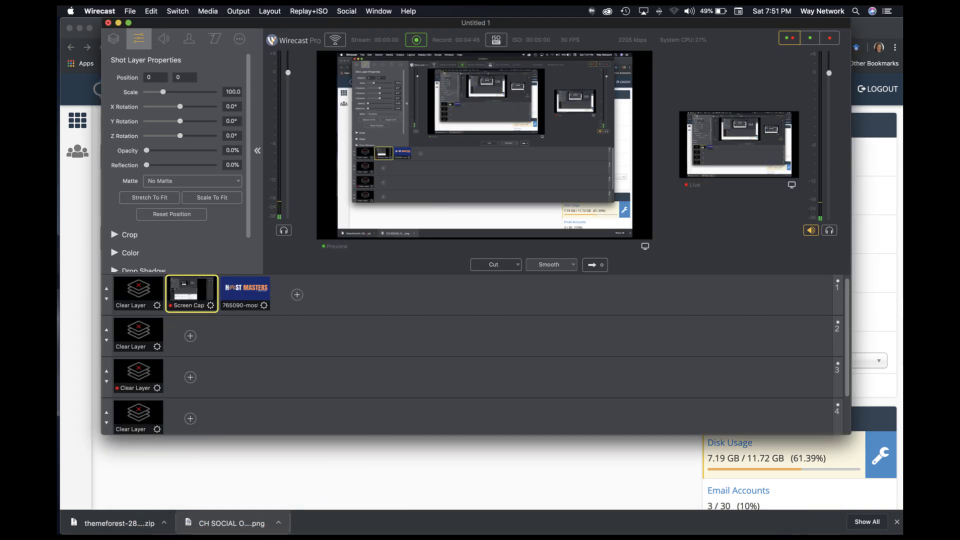
{"action": "left_click", "coordinate": [245, 293]}
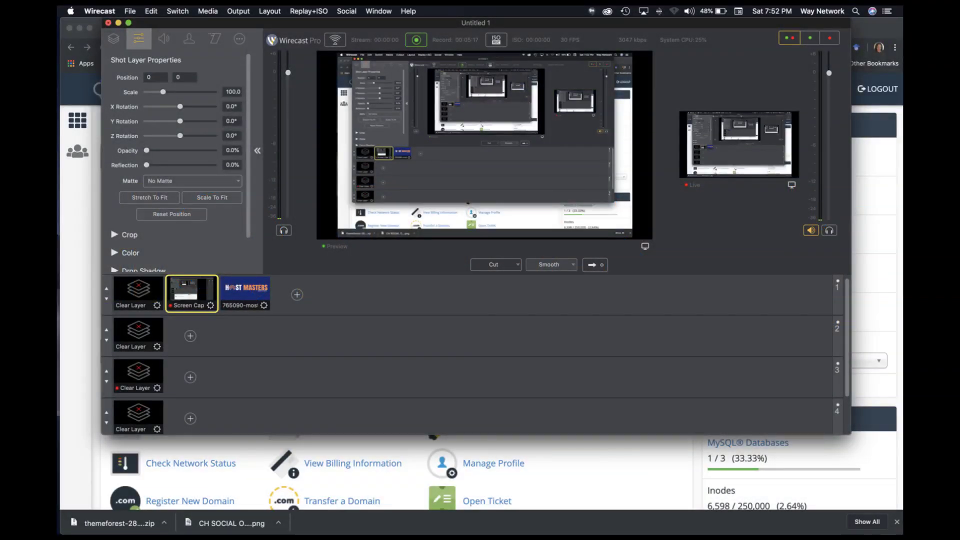
Switch back to Chrome and close the WHM and Client Area tabs, keeping the hereigns247ministries.com cPanel open
{"action": "key", "text": "super+Tab"}
{"action": "left_click", "coordinate": [573, 29]}
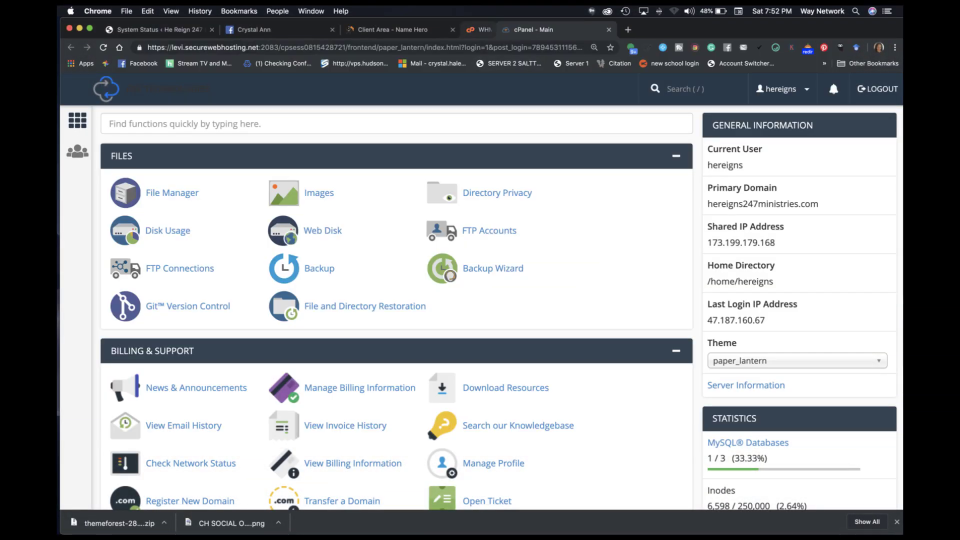
{"action": "left_click", "coordinate": [453, 29]}
Filter the cPanel functions by "ph" and open the MultiPHP INI Editor
{"action": "scroll", "coordinate": [345, 344], "scroll_direction": "down", "scroll_amount": 5}
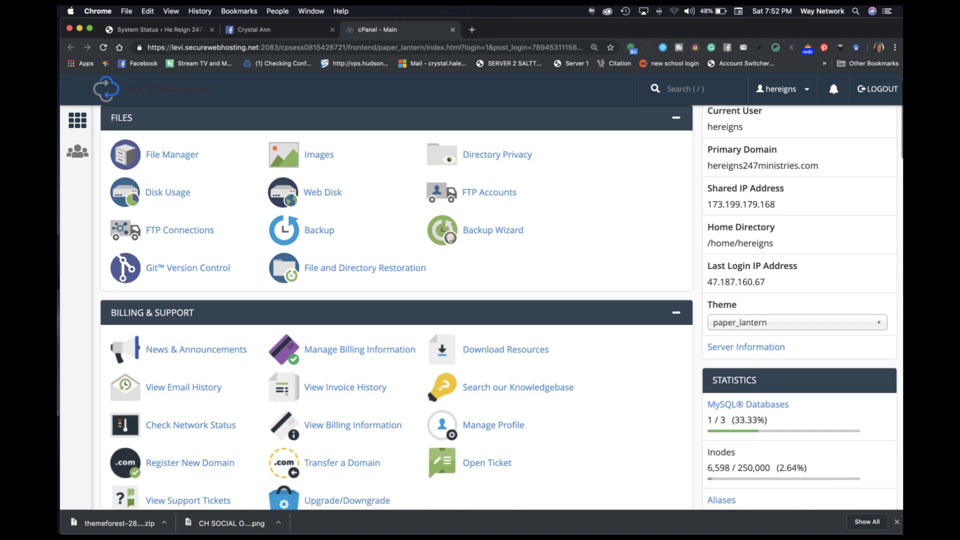
{"action": "scroll", "coordinate": [345, 344], "scroll_direction": "up", "scroll_amount": 4}
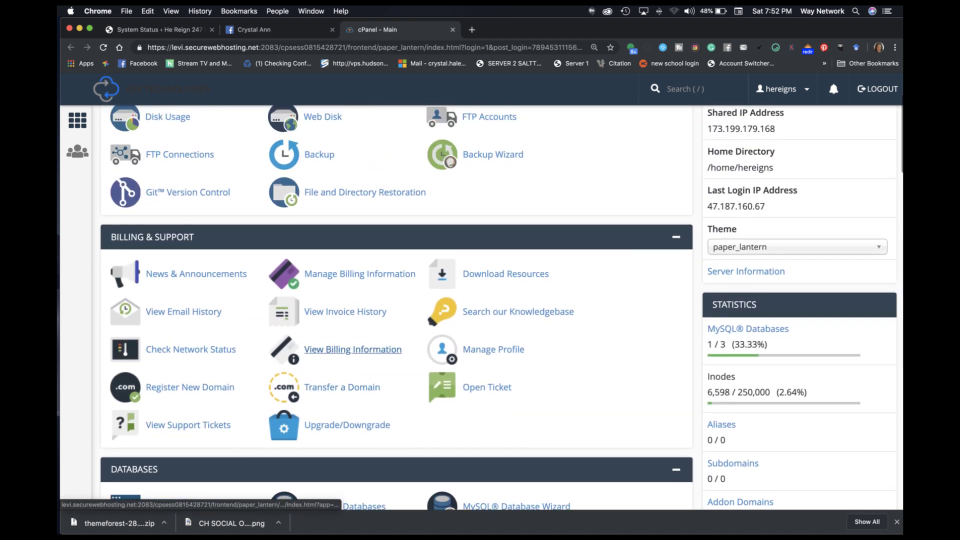
{"action": "scroll", "coordinate": [345, 344], "scroll_direction": "down", "scroll_amount": 5}
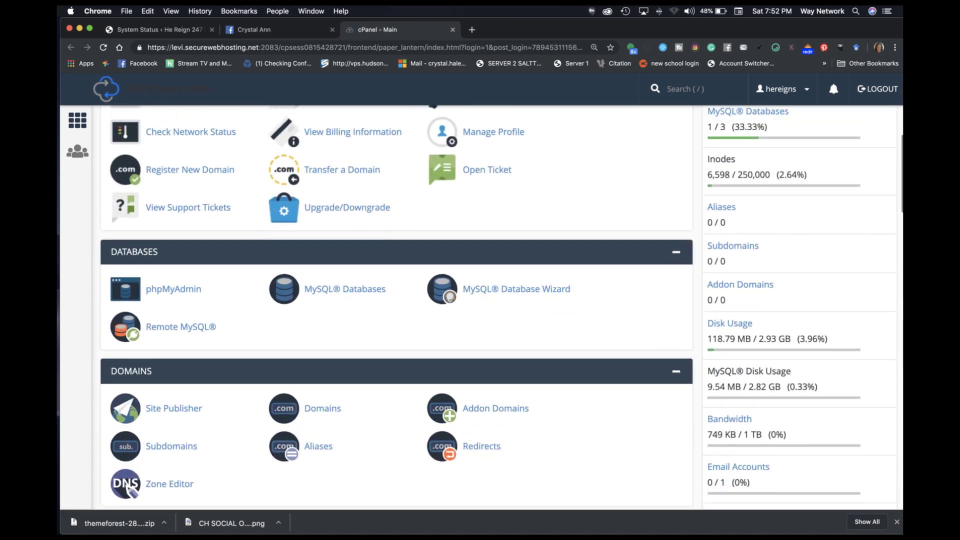
{"action": "scroll", "coordinate": [345, 344], "scroll_direction": "up", "scroll_amount": 7}
{"action": "left_click", "coordinate": [200, 124]}
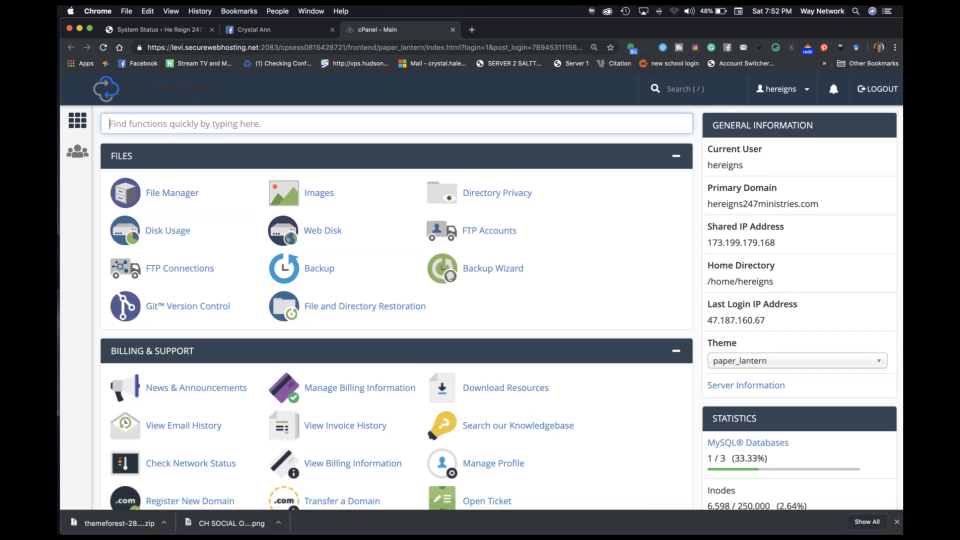
{"action": "type", "text": "p"}
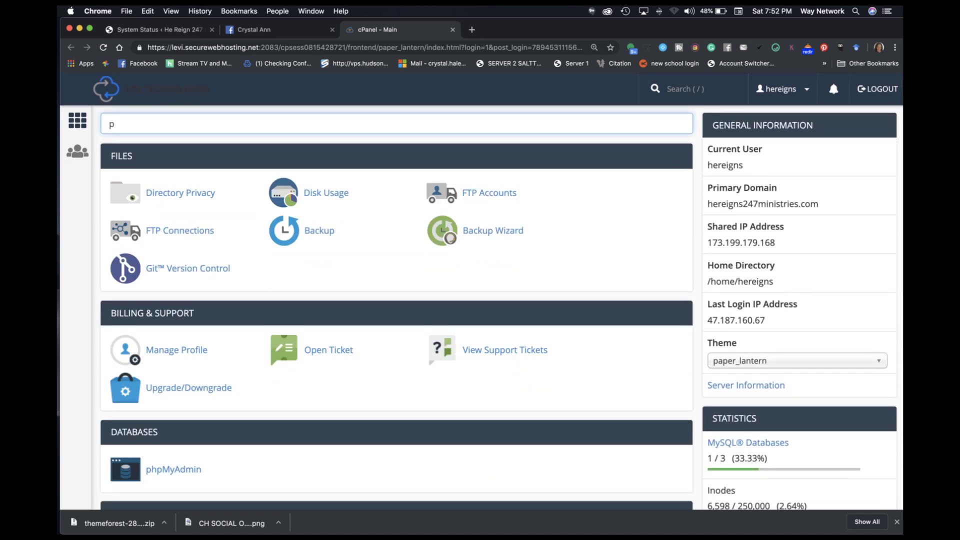
{"action": "type", "text": "h"}
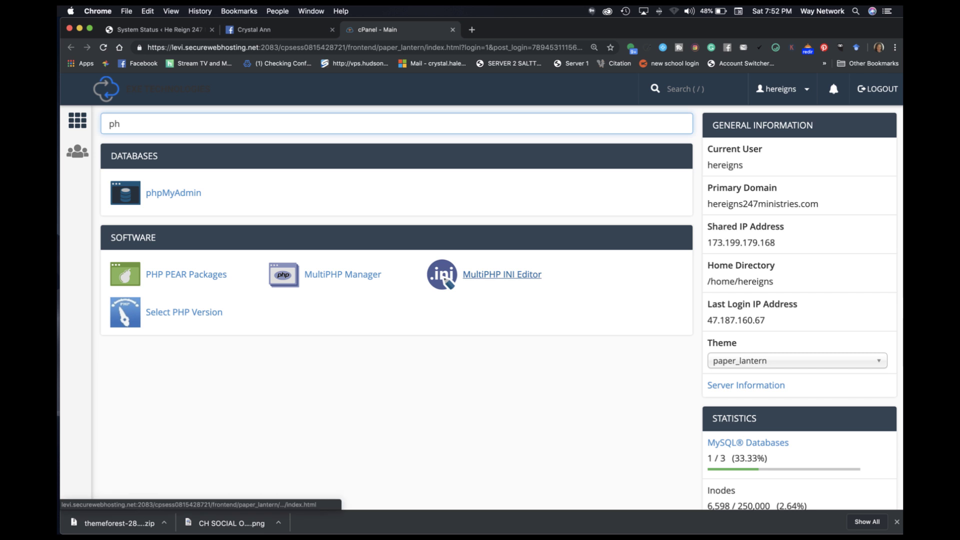
{"action": "left_click", "coordinate": [502, 274]}
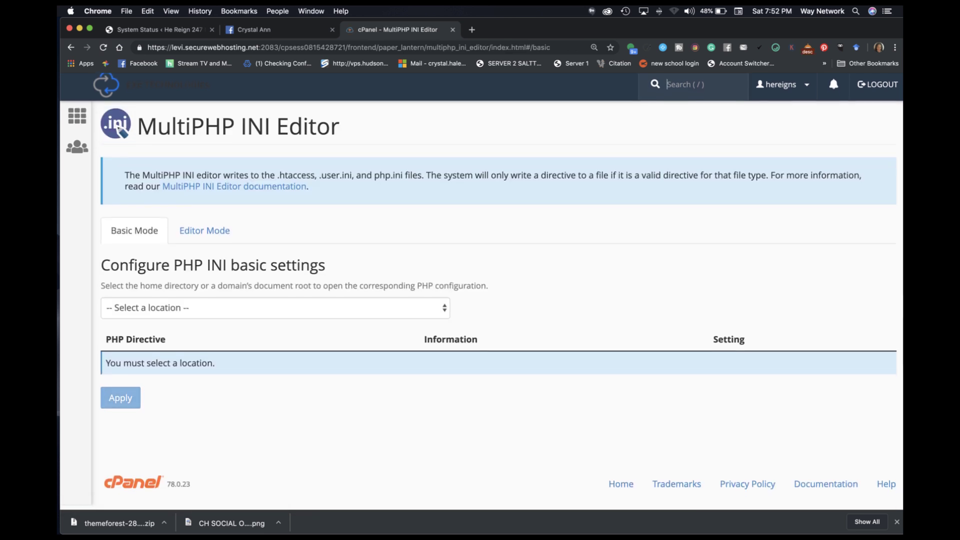
Load the Home Directory's PHP configuration in basic mode and look over its limit values
{"action": "left_click", "coordinate": [275, 313]}
{"action": "key", "text": "Down"}
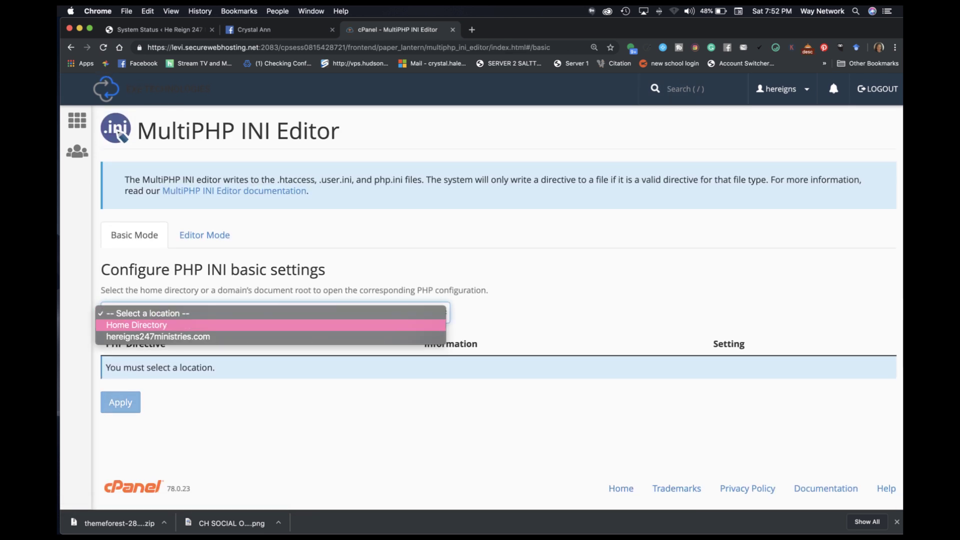
{"action": "key", "text": "Return"}
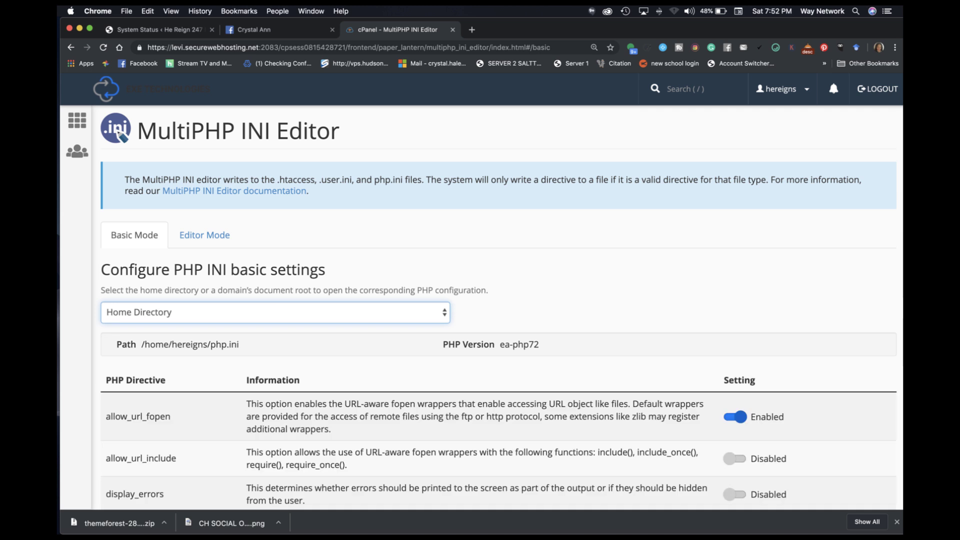
{"action": "scroll", "coordinate": [591, 376], "scroll_direction": "down", "scroll_amount": 15}
{"action": "right_click", "coordinate": [591, 376]}
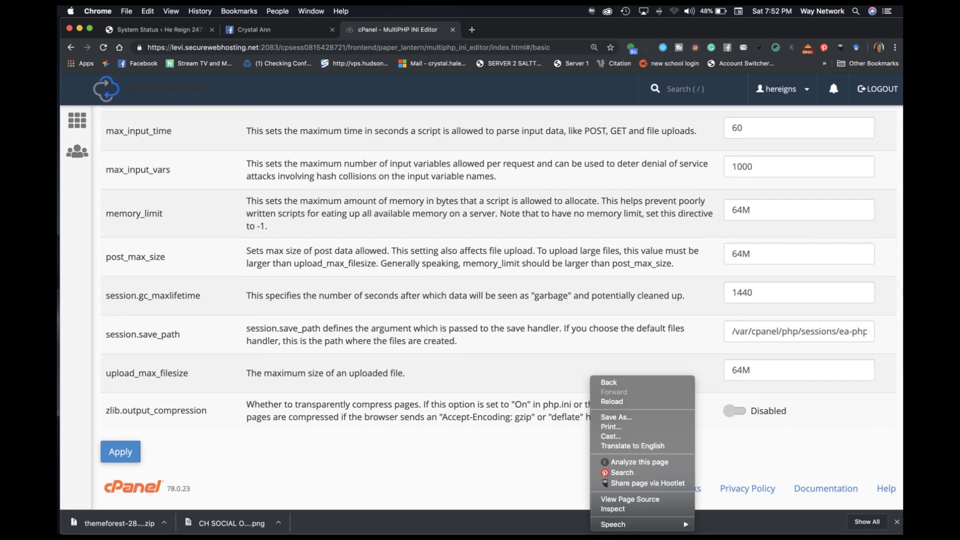
{"action": "key", "text": "Escape"}
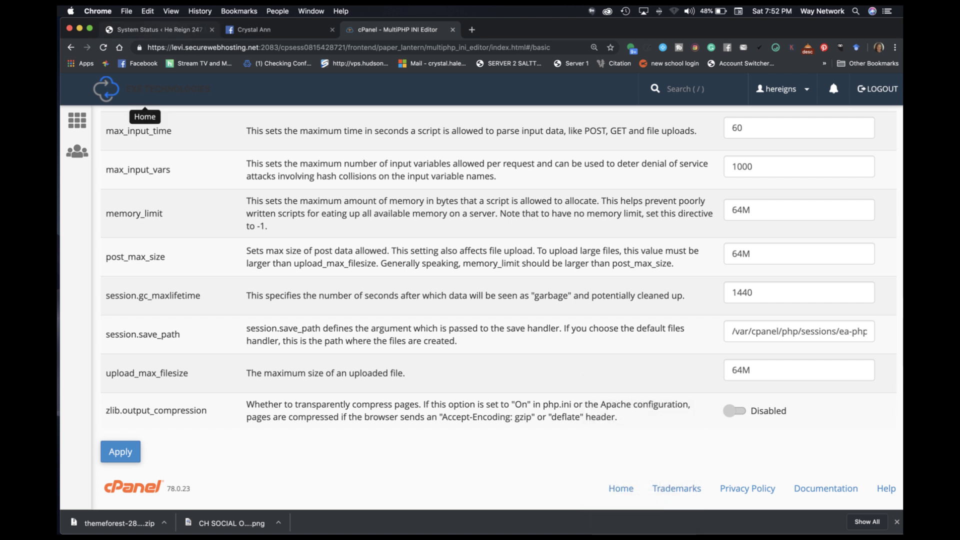
Compare the PHP limits recommended on the WordPress System Status page with the directives in the MultiPHP INI Editor
{"action": "key", "text": "super+1"}
{"action": "scroll", "coordinate": [430, 300], "scroll_direction": "up", "scroll_amount": 1}
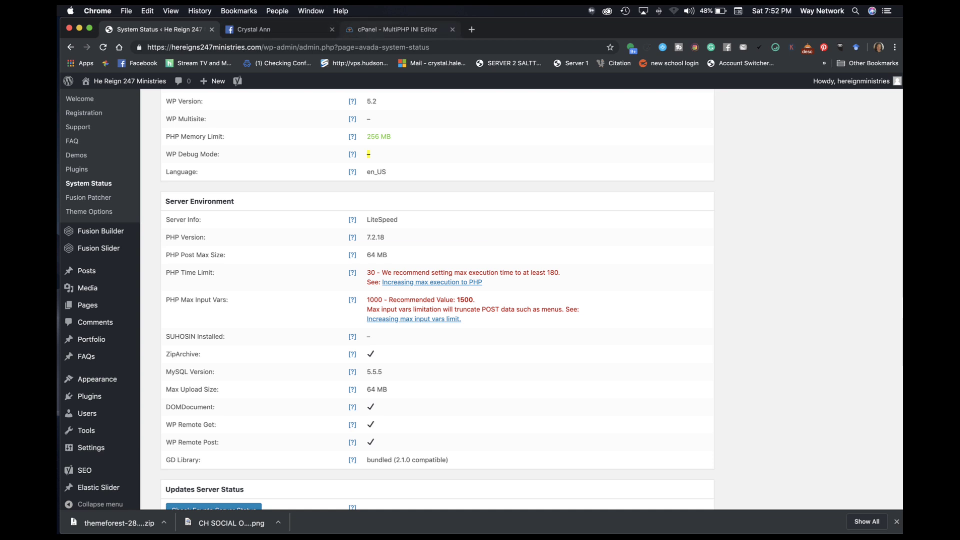
{"action": "left_click", "coordinate": [397, 30]}
{"action": "scroll", "coordinate": [500, 305], "scroll_direction": "up", "scroll_amount": 5}
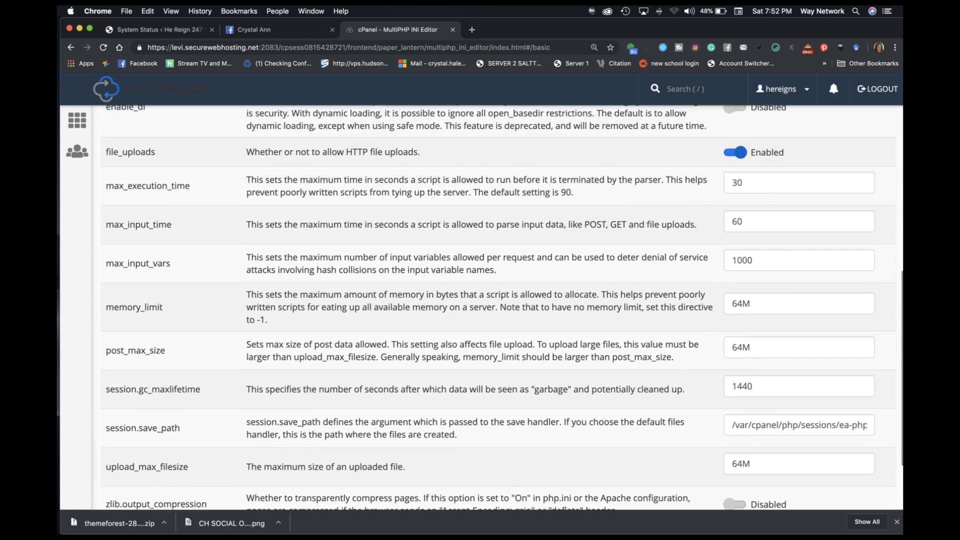
{"action": "scroll", "coordinate": [500, 307], "scroll_direction": "up", "scroll_amount": 3}
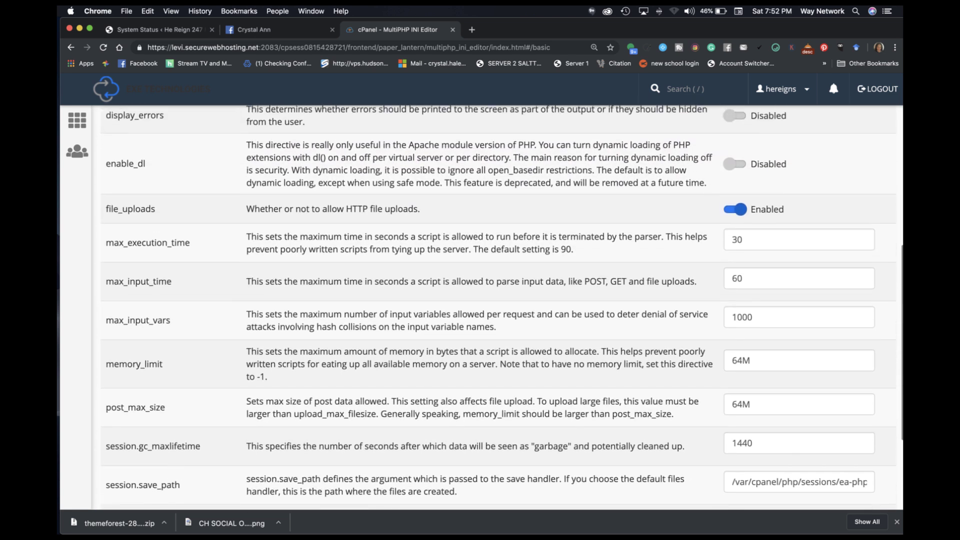
{"action": "scroll", "coordinate": [498, 307], "scroll_direction": "up", "scroll_amount": 5}
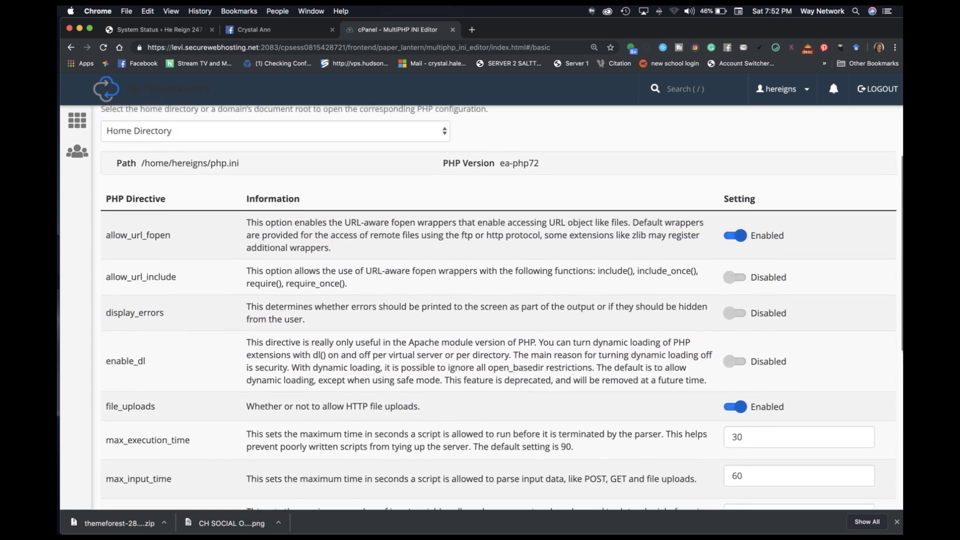
{"action": "scroll", "coordinate": [498, 308], "scroll_direction": "down", "scroll_amount": 7}
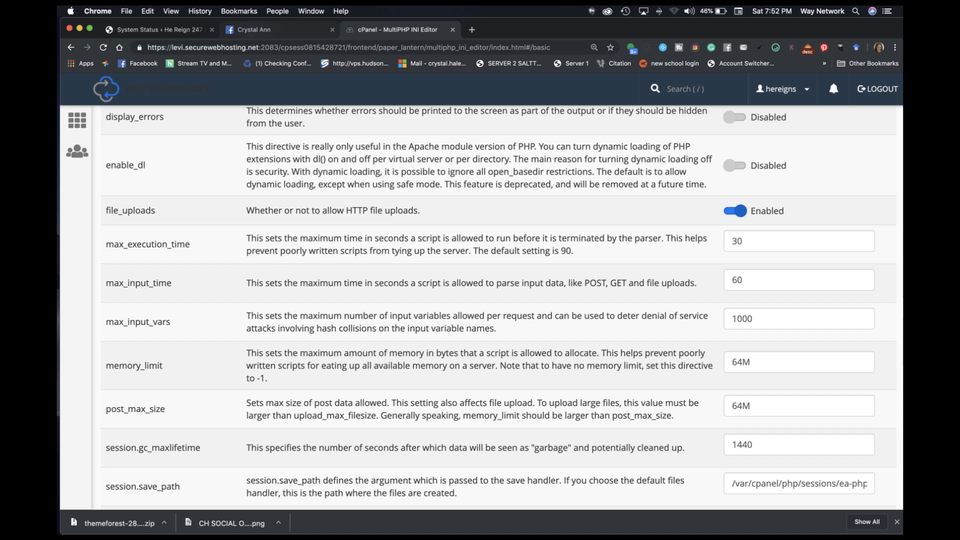
Recheck the recommended PHP time limit on the System Status page and set max_execution_time to 180
{"action": "left_click", "coordinate": [270, 29]}
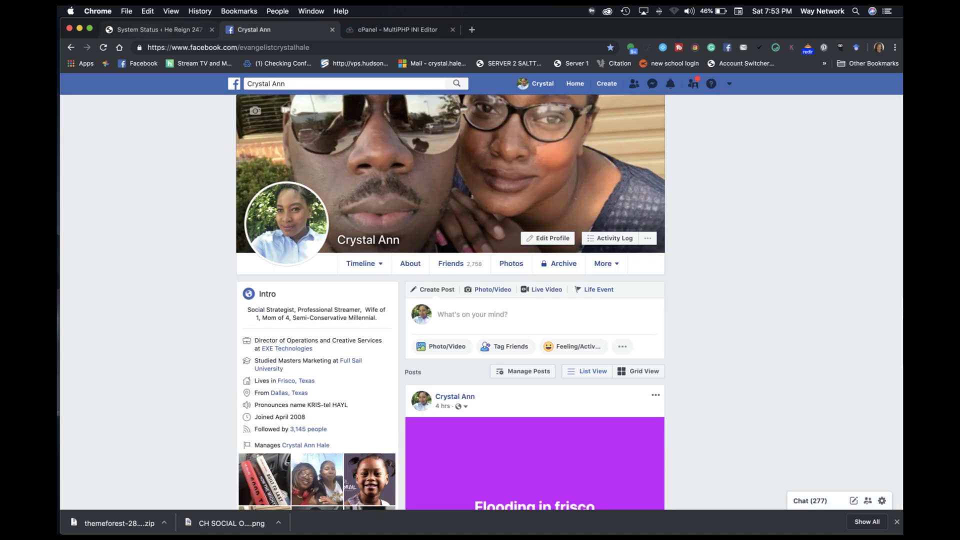
{"action": "left_click", "coordinate": [155, 29]}
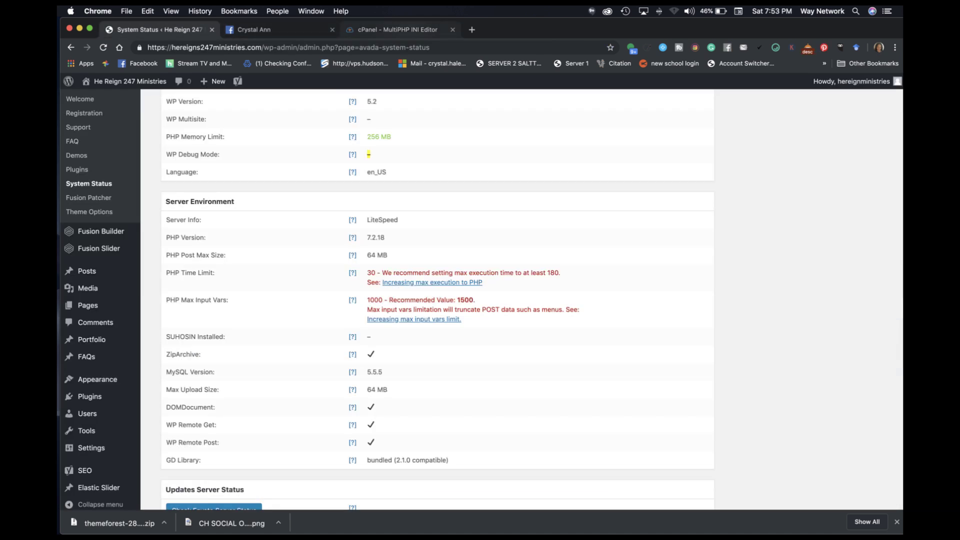
{"action": "left_click", "coordinate": [395, 30]}
{"action": "scroll", "coordinate": [502, 308], "scroll_direction": "up", "scroll_amount": 1}
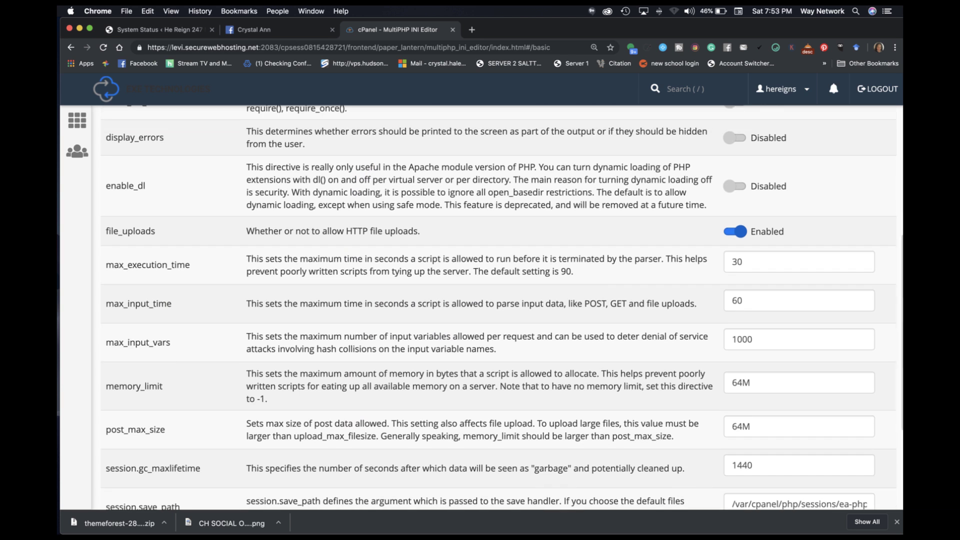
{"action": "double_click", "coordinate": [737, 261]}
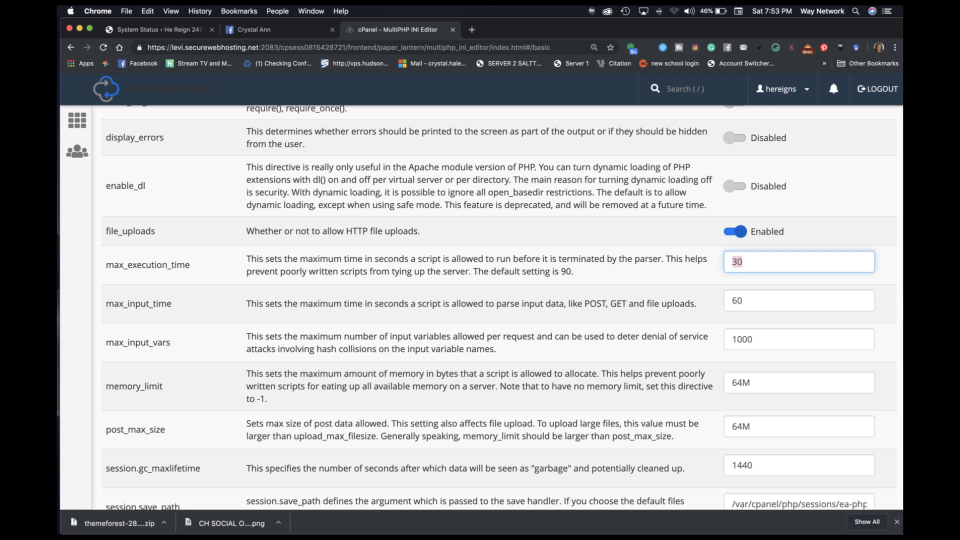
{"action": "type", "text": "180"}
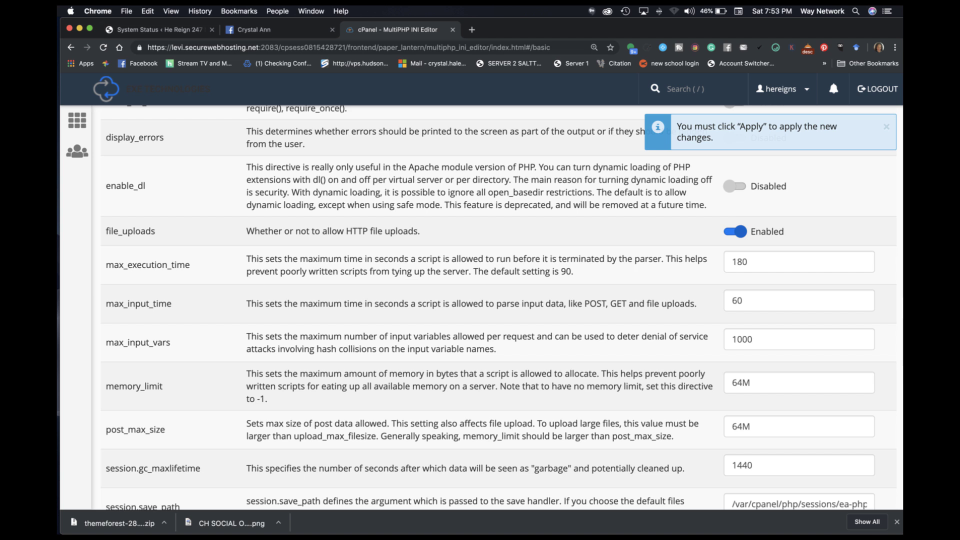
Check the recommended PHP Max Input Vars on the System Status page and review the remaining directives in the INI editor
{"action": "key", "text": "super+1"}
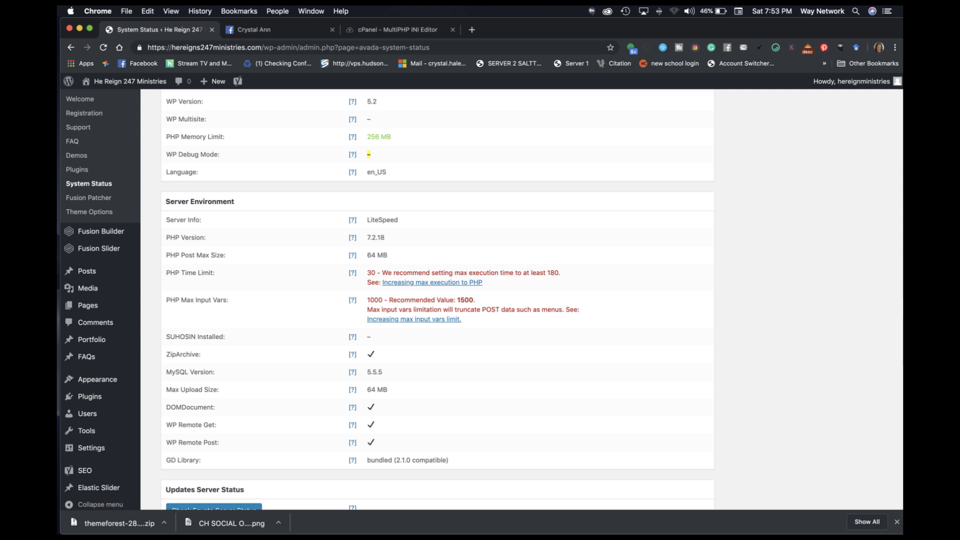
{"action": "left_click", "coordinate": [397, 30]}
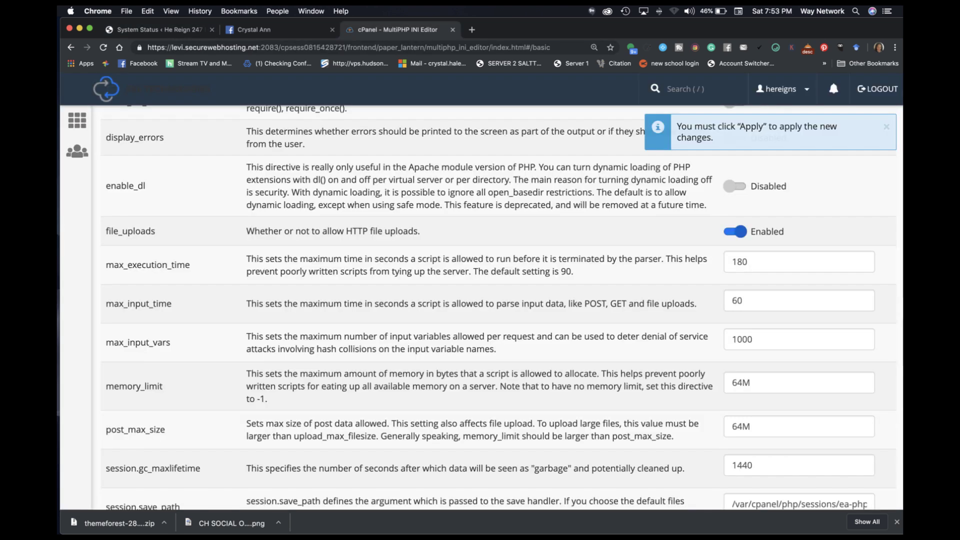
{"action": "scroll", "coordinate": [500, 307], "scroll_direction": "down", "scroll_amount": 5}
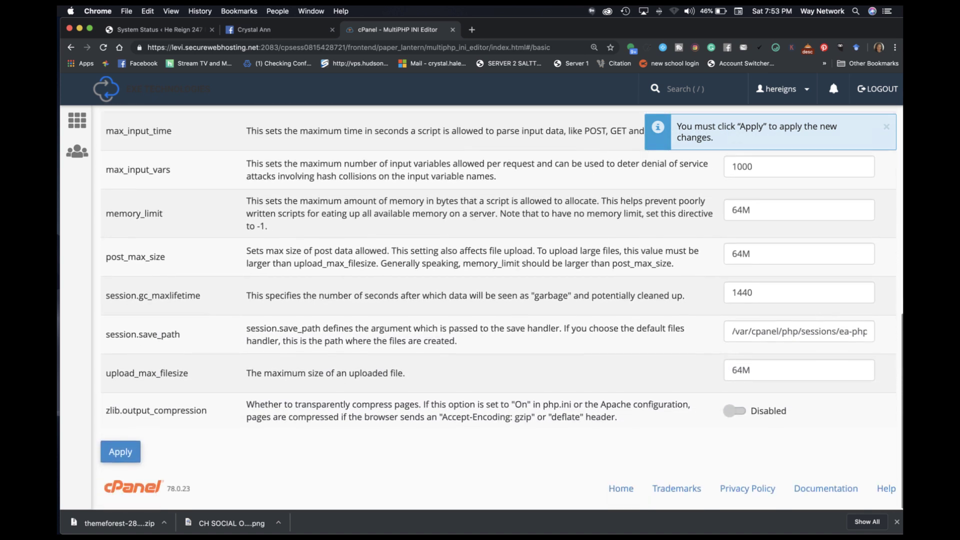
{"action": "scroll", "coordinate": [500, 308], "scroll_direction": "up", "scroll_amount": 4}
{"action": "scroll", "coordinate": [500, 307], "scroll_direction": "up", "scroll_amount": 5}
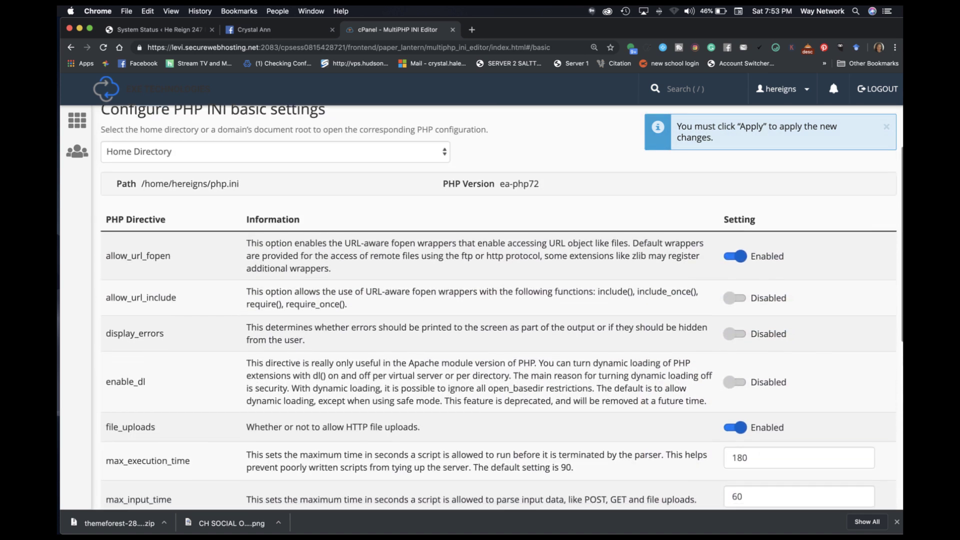
Set max_input_vars to 1500 in the Home Directory's PHP configuration and apply the changed settings
{"action": "scroll", "coordinate": [500, 308], "scroll_direction": "down", "scroll_amount": 2}
{"action": "scroll", "coordinate": [500, 307], "scroll_direction": "down", "scroll_amount": 2}
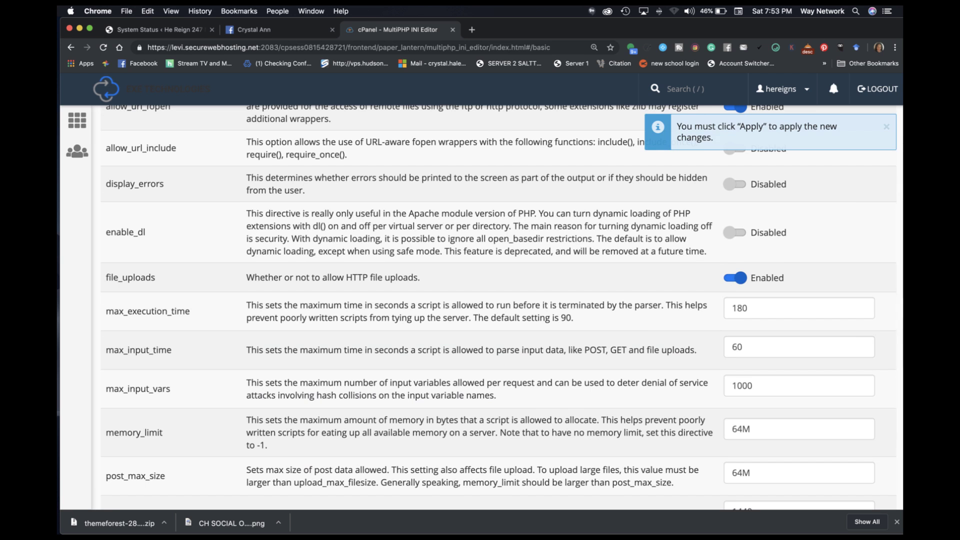
{"action": "left_click", "coordinate": [739, 386]}
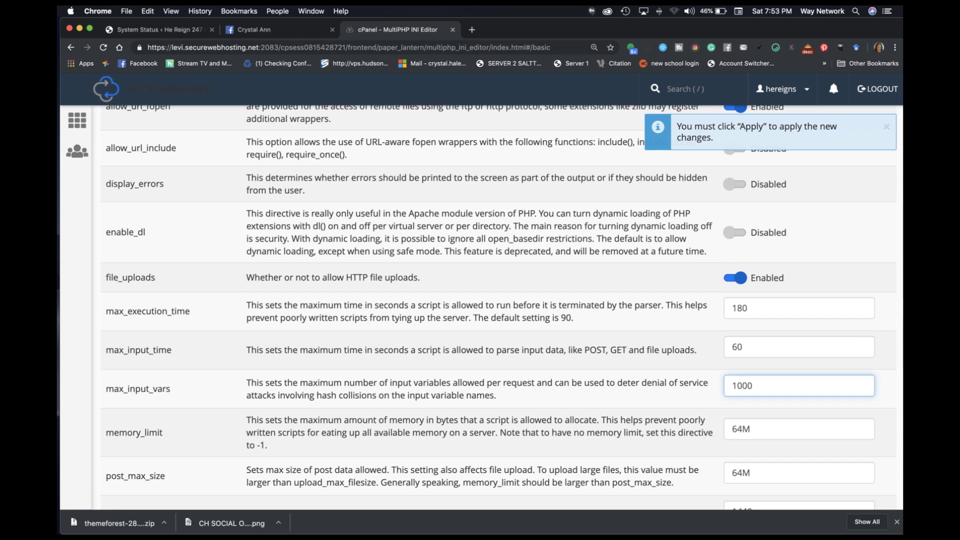
{"action": "key", "text": "Delete"}
{"action": "type", "text": "5"}
{"action": "scroll", "coordinate": [500, 300], "scroll_direction": "down", "scroll_amount": 10}
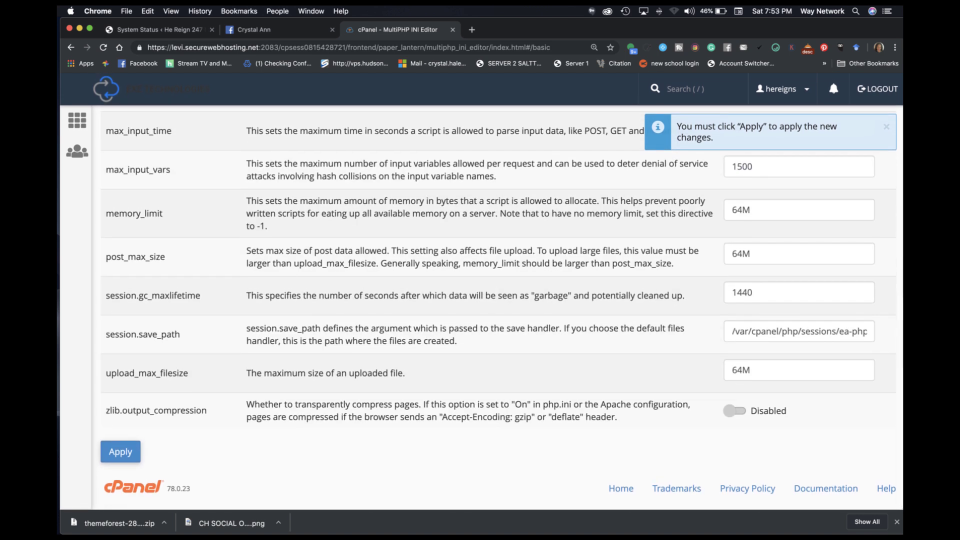
{"action": "left_click", "coordinate": [120, 452]}
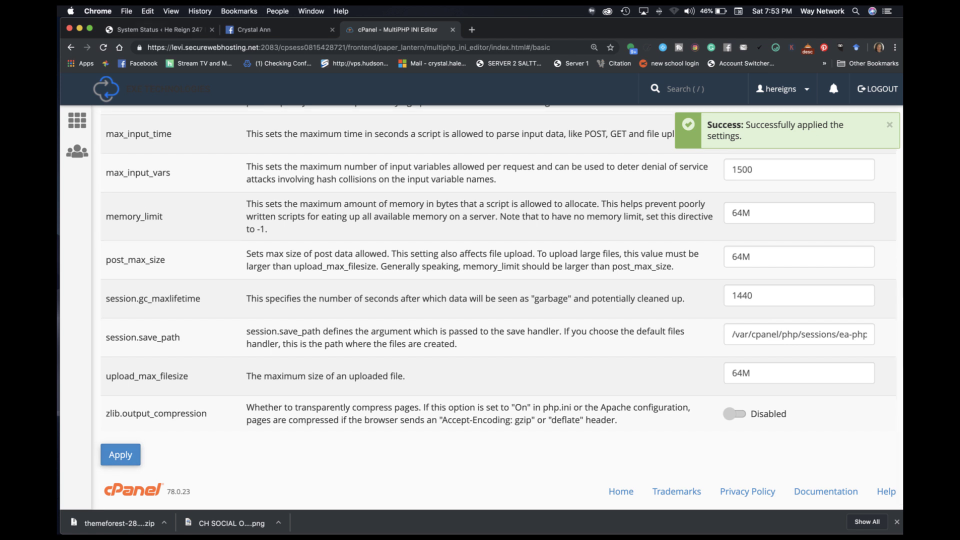
Reload the Avada System Status page and compare its PHP limits with the directives in the MultiPHP INI Editor
{"action": "key", "text": "super+1"}
{"action": "key", "text": "super+r"}
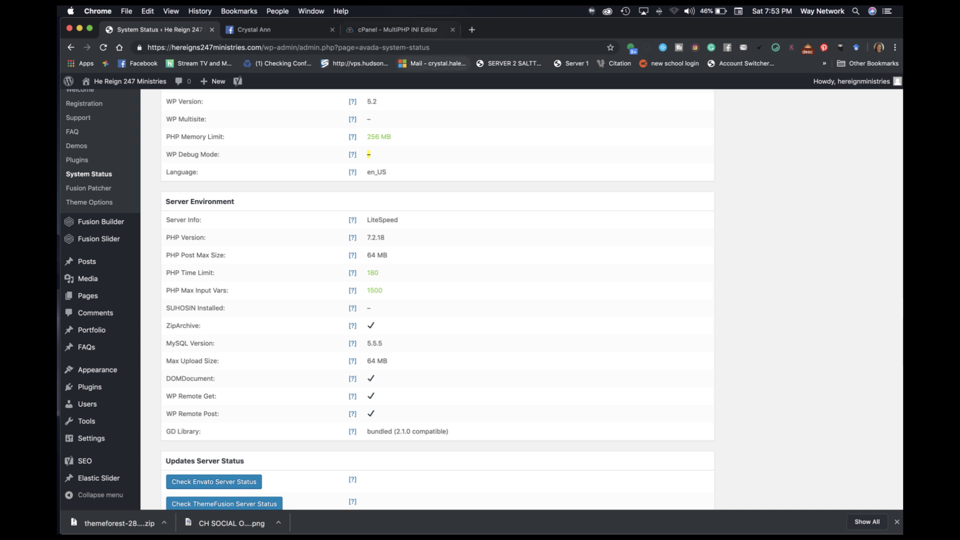
{"action": "key", "text": "super+3"}
{"action": "scroll", "coordinate": [498, 308], "scroll_direction": "up", "scroll_amount": 6}
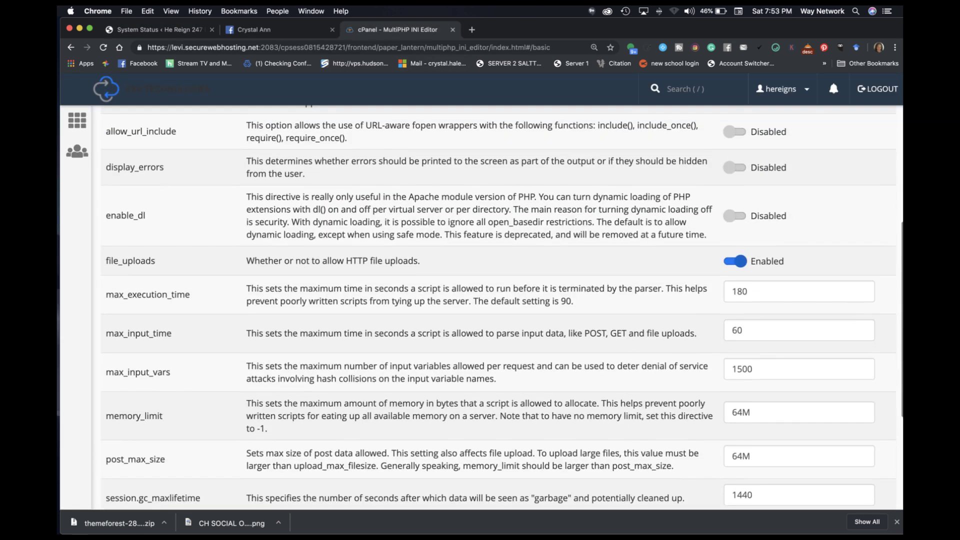
{"action": "key", "text": "super+1"}
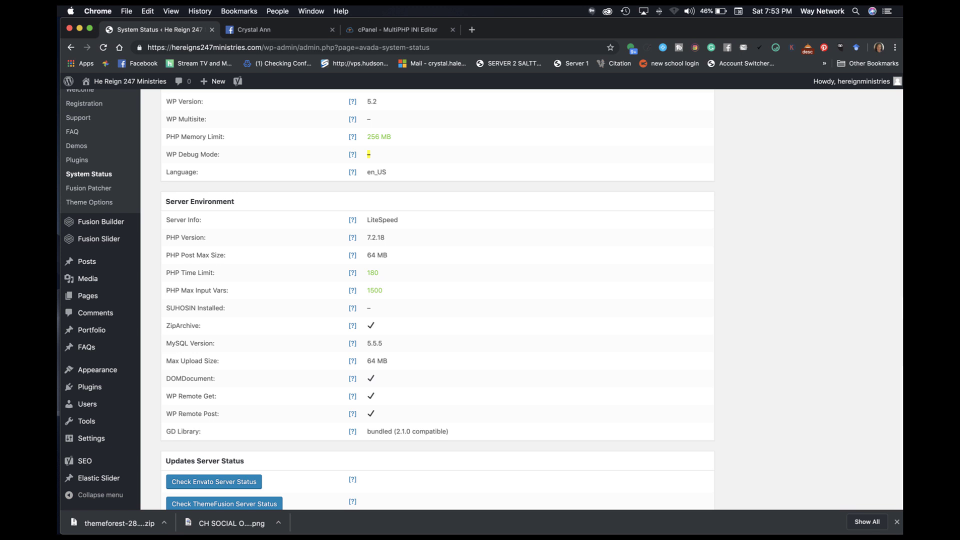
Run the Envato and ThemeFusion server status checks on the System Status page
{"action": "scroll", "coordinate": [533, 303], "scroll_direction": "down", "scroll_amount": 3}
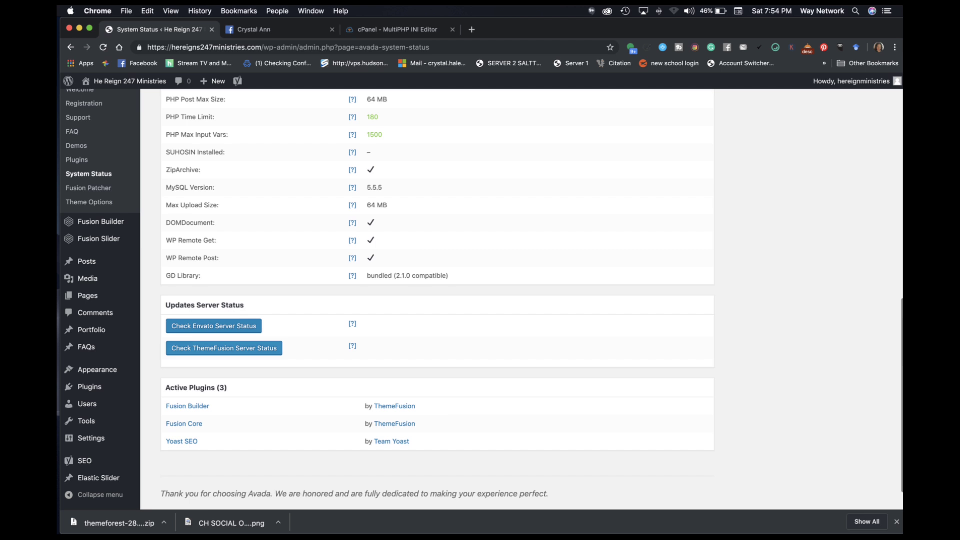
{"action": "left_click", "coordinate": [214, 326]}
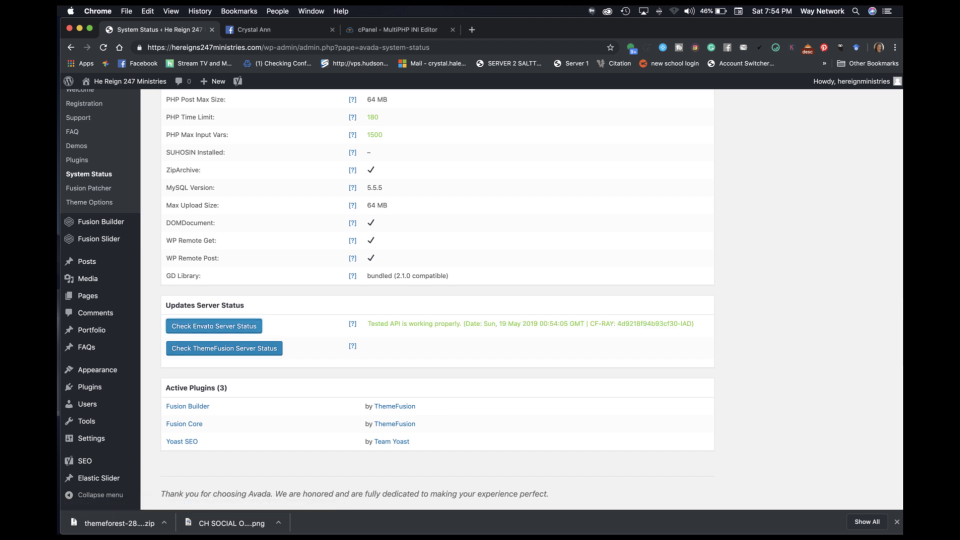
{"action": "left_click", "coordinate": [224, 348]}
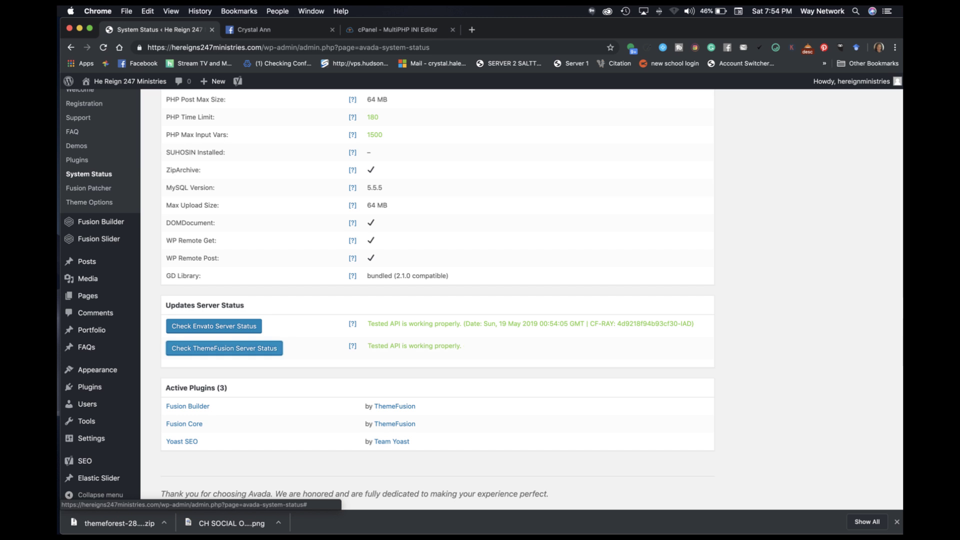
{"action": "scroll", "coordinate": [435, 300], "scroll_direction": "down", "scroll_amount": 2}
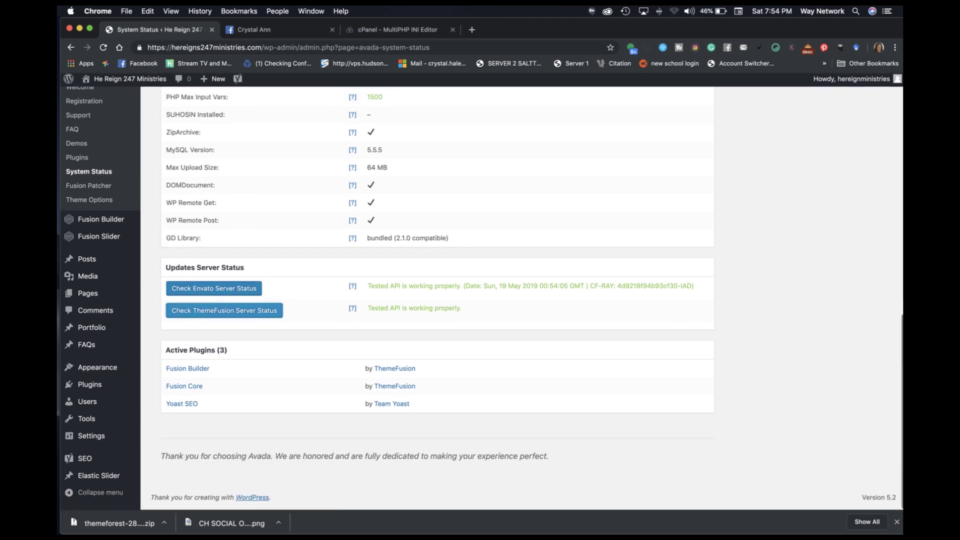
Review the System Status page from the Avada version history through the WordPress and server environments to the active plugins
{"action": "scroll", "coordinate": [435, 300], "scroll_direction": "up", "scroll_amount": 6}
{"action": "scroll", "coordinate": [435, 300], "scroll_direction": "down", "scroll_amount": 4}
{"action": "scroll", "coordinate": [435, 300], "scroll_direction": "down", "scroll_amount": 1}
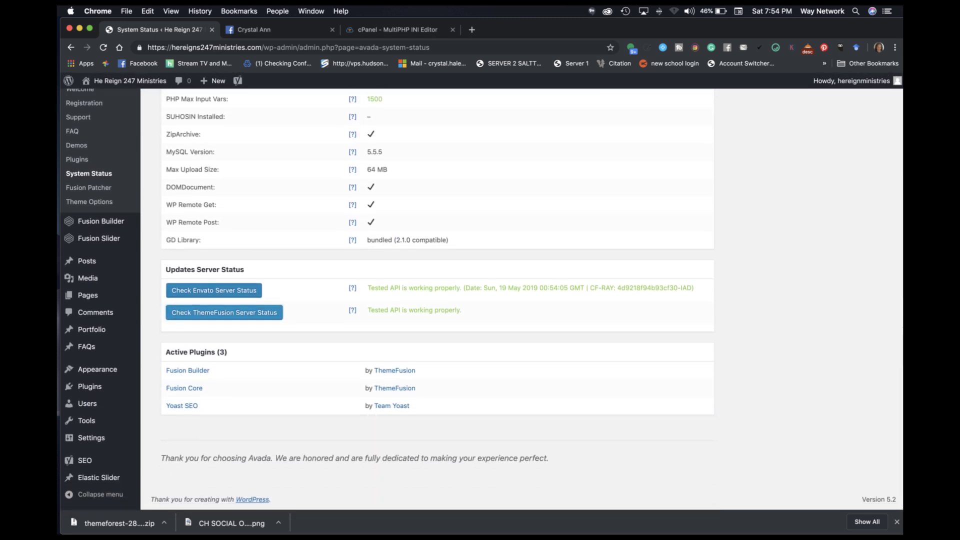
{"action": "scroll", "coordinate": [435, 300], "scroll_direction": "up", "scroll_amount": 5}
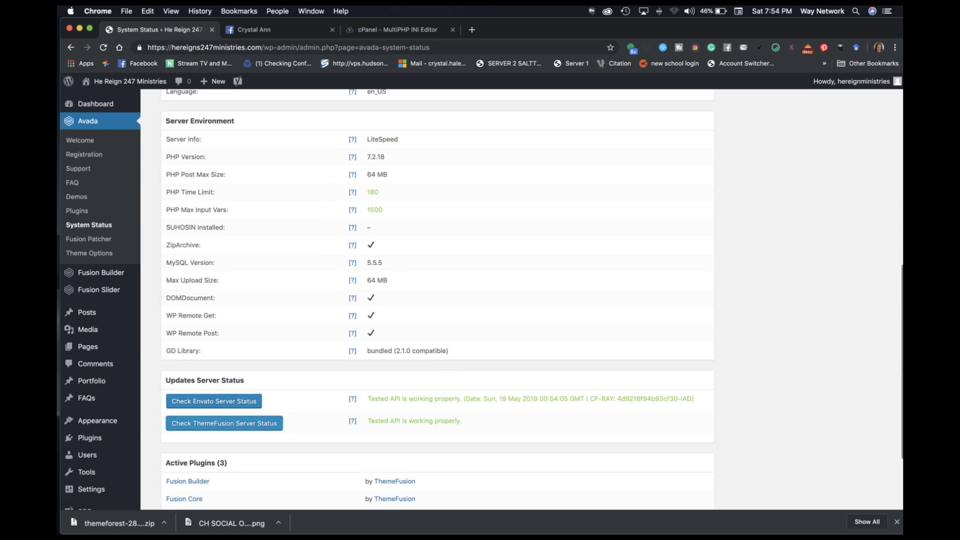
{"action": "scroll", "coordinate": [435, 300], "scroll_direction": "up", "scroll_amount": 3}
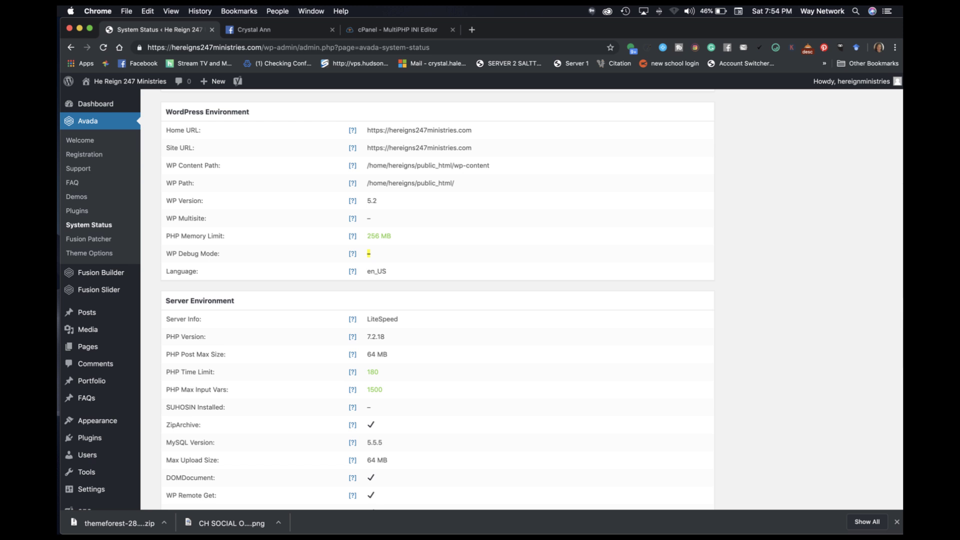
{"action": "scroll", "coordinate": [435, 300], "scroll_direction": "up", "scroll_amount": 5}
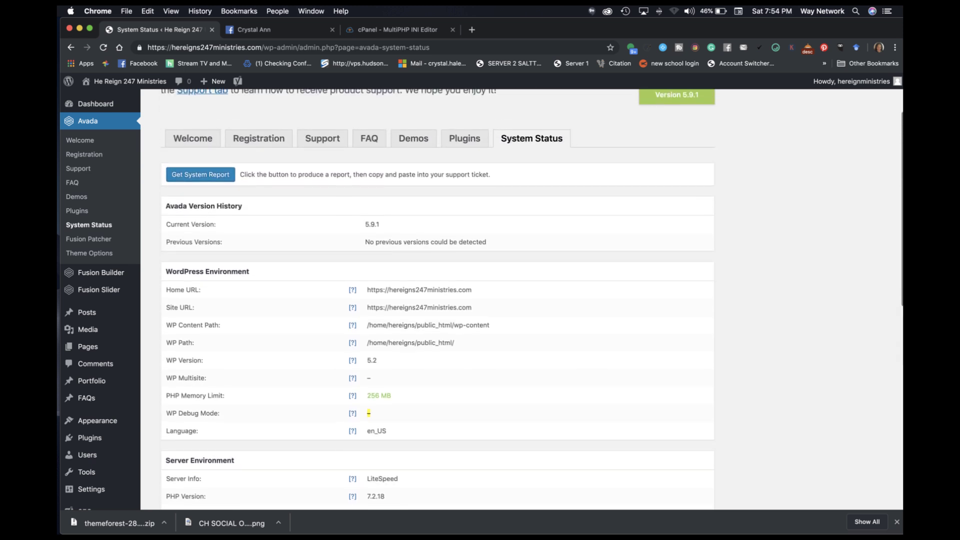
{"action": "scroll", "coordinate": [435, 300], "scroll_direction": "up", "scroll_amount": 2}
{"action": "scroll", "coordinate": [435, 300], "scroll_direction": "down", "scroll_amount": 6}
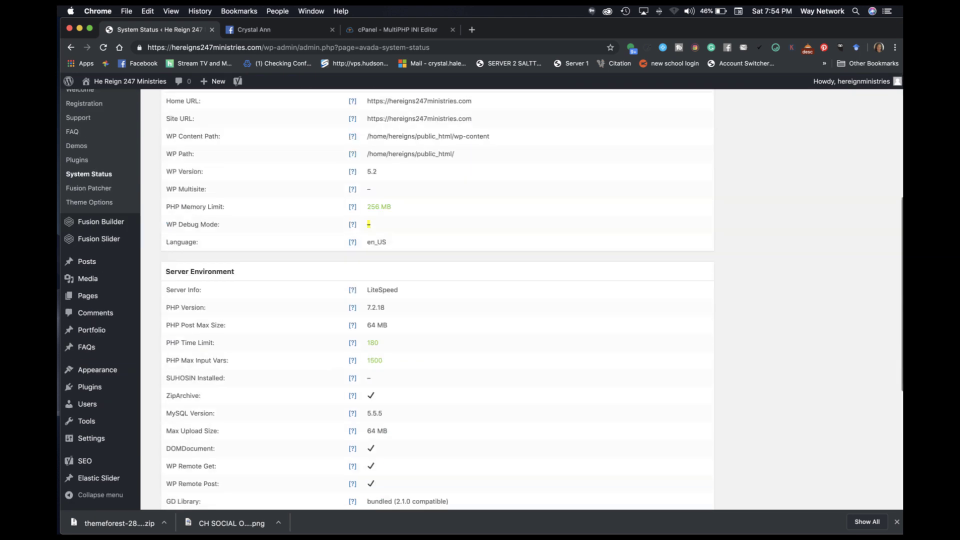
{"action": "scroll", "coordinate": [435, 300], "scroll_direction": "down", "scroll_amount": 4}
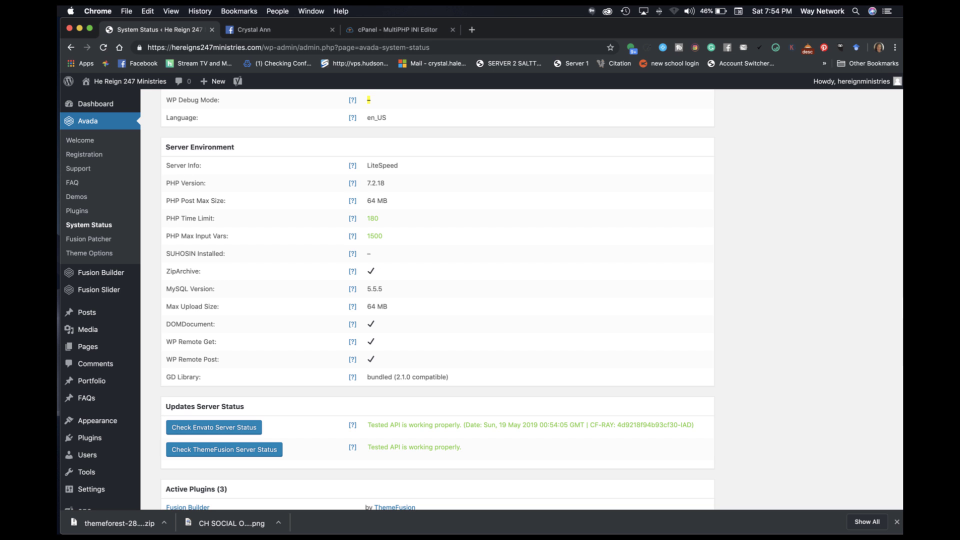
Read the help note for Server Info and go over the WordPress and Server Environment entries once more
{"action": "mouse_move", "coordinate": [353, 166]}
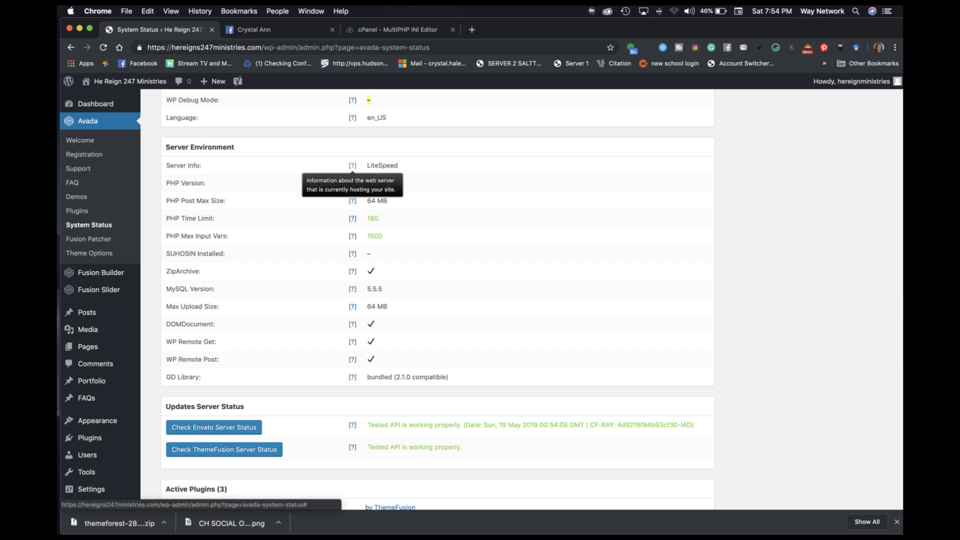
{"action": "mouse_move", "coordinate": [353, 184]}
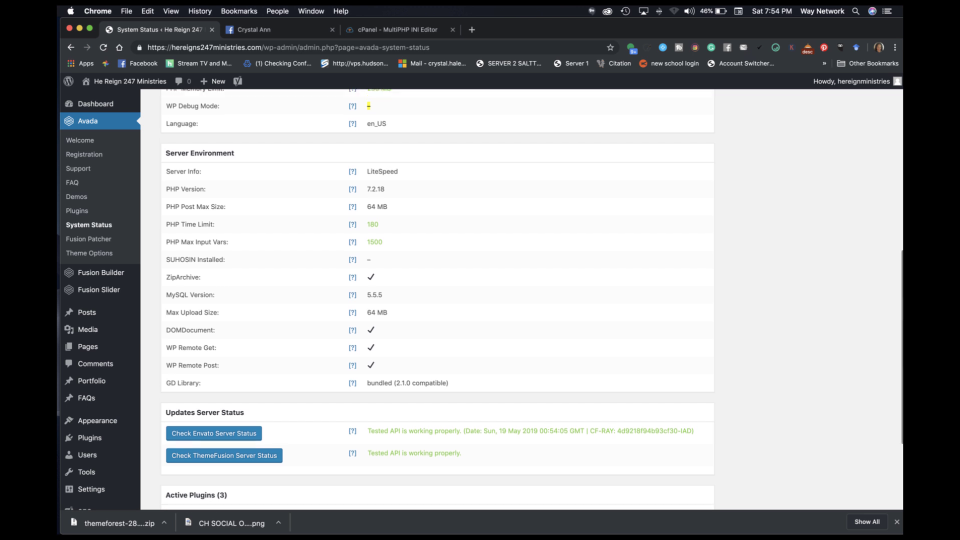
{"action": "scroll", "coordinate": [438, 300], "scroll_direction": "up", "scroll_amount": 3}
{"action": "scroll", "coordinate": [437, 300], "scroll_direction": "up", "scroll_amount": 1}
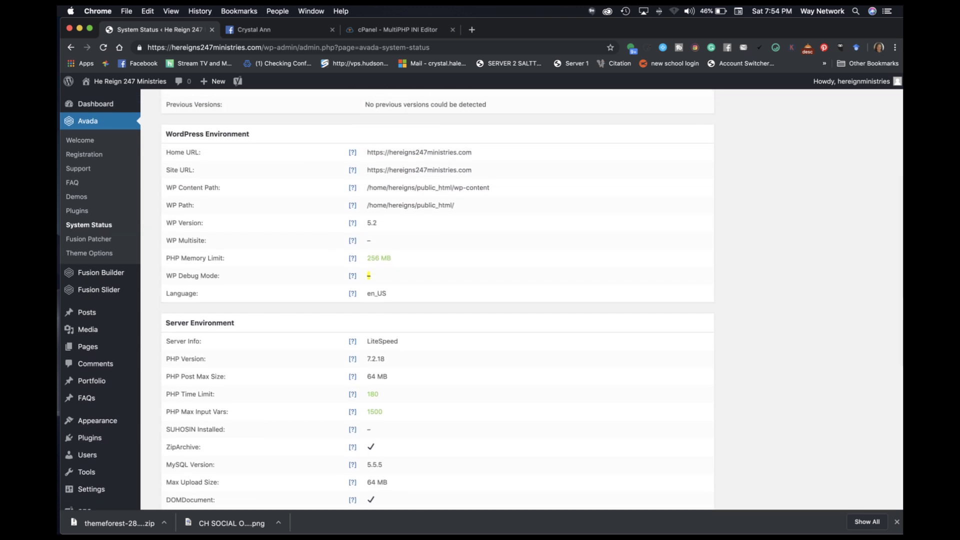
{"action": "mouse_move", "coordinate": [352, 341]}
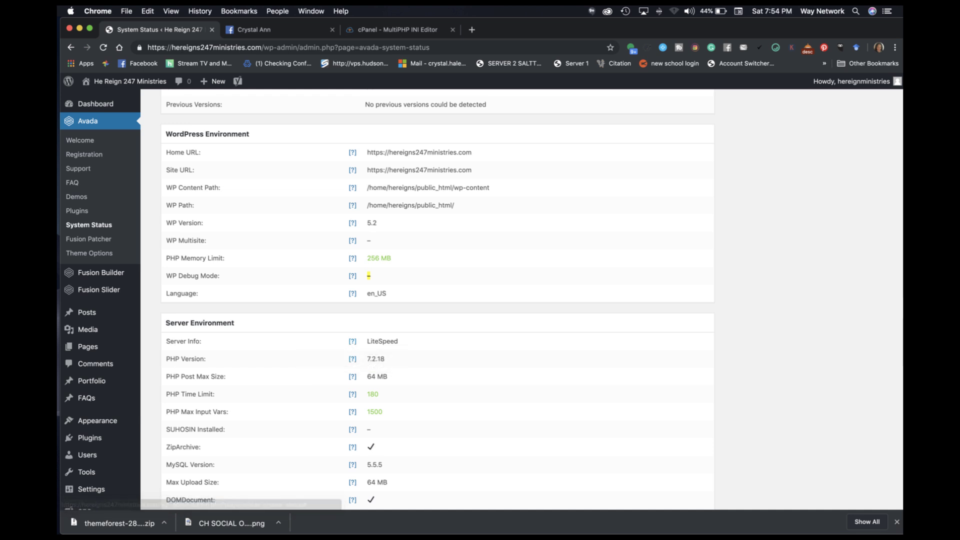
{"action": "scroll", "coordinate": [352, 341], "scroll_direction": "down", "scroll_amount": 10}
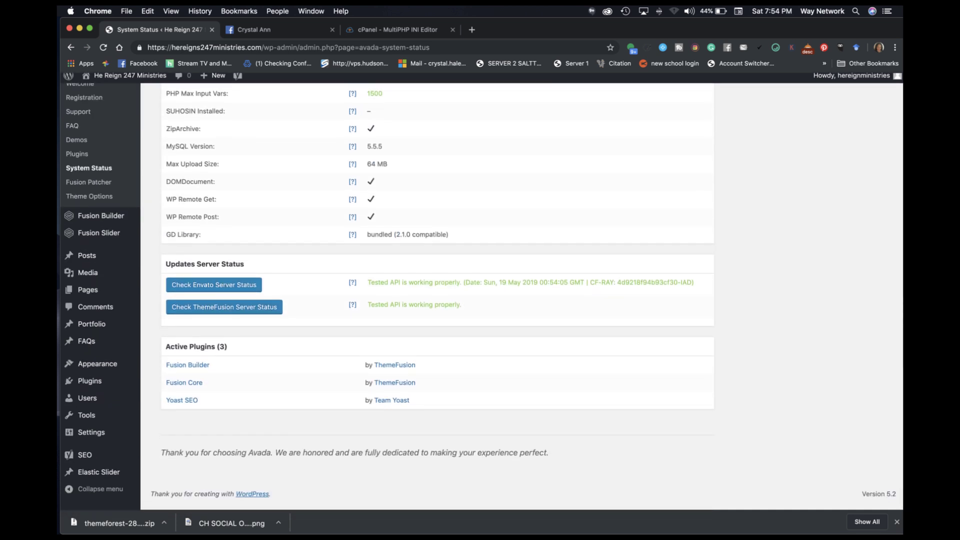
{"action": "scroll", "coordinate": [438, 300], "scroll_direction": "up", "scroll_amount": 11}
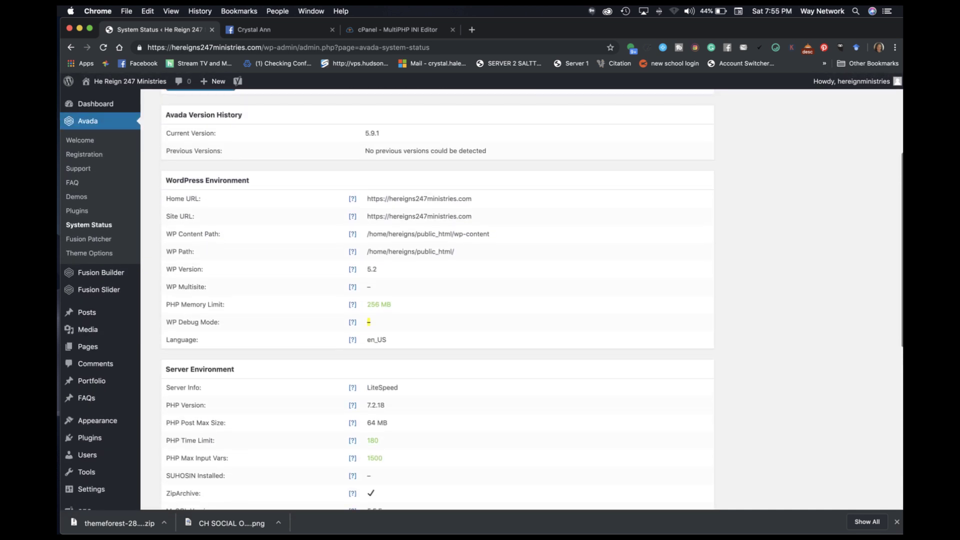
{"action": "scroll", "coordinate": [437, 300], "scroll_direction": "up", "scroll_amount": 1}
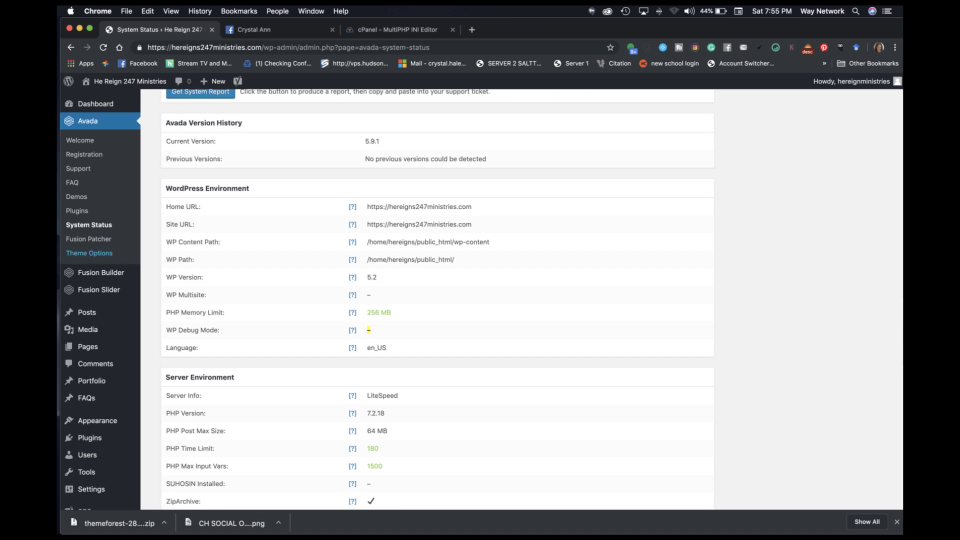
Open the Fusion Patcher and check the status of the patches available for Avada 5.9.1
{"action": "left_click", "coordinate": [89, 239]}
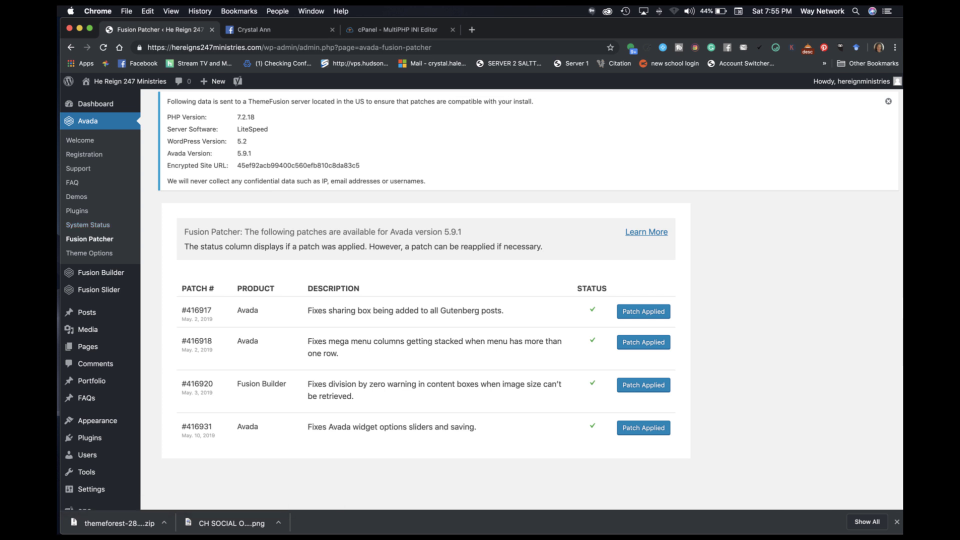
{"action": "scroll", "coordinate": [480, 300], "scroll_direction": "down", "scroll_amount": 2}
{"action": "scroll", "coordinate": [89, 253], "scroll_direction": "up", "scroll_amount": 1}
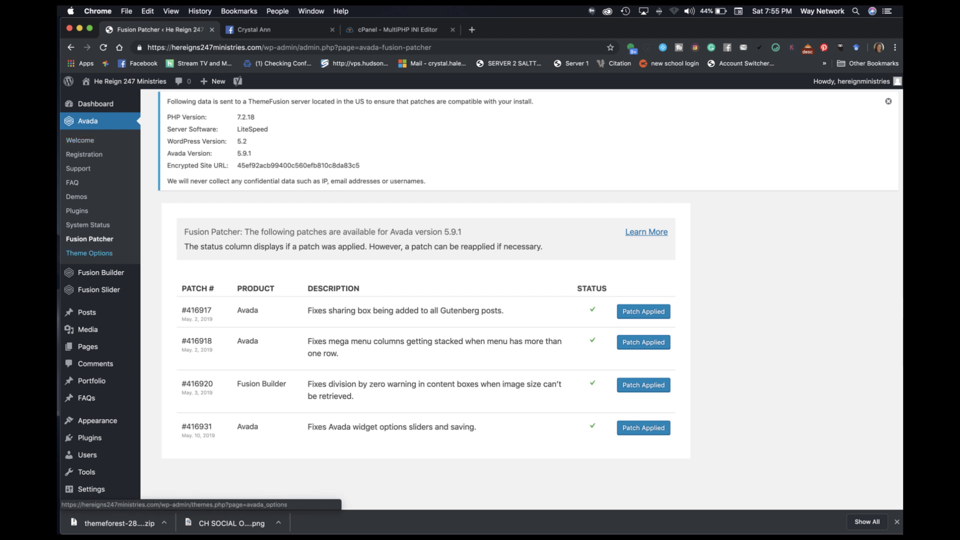
Open Avada's Theme Options and look over the Layout settings and the list of option sections
{"action": "left_click", "coordinate": [89, 253]}
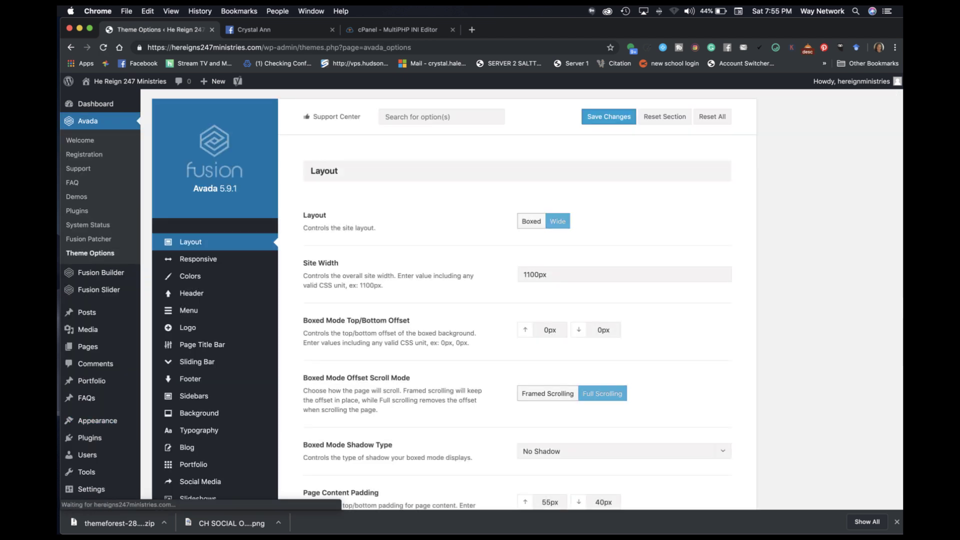
{"action": "scroll", "coordinate": [480, 300], "scroll_direction": "down", "scroll_amount": 8}
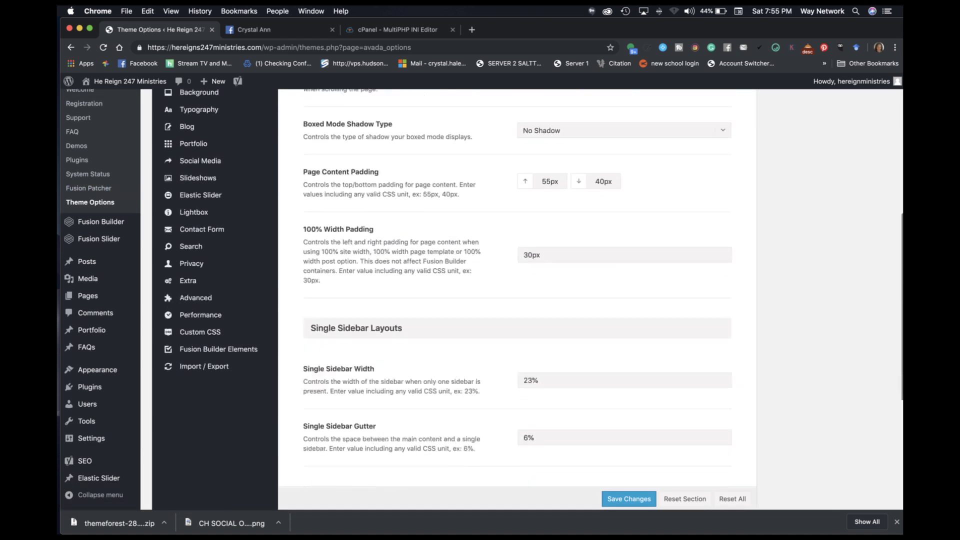
{"action": "scroll", "coordinate": [480, 300], "scroll_direction": "down", "scroll_amount": 4}
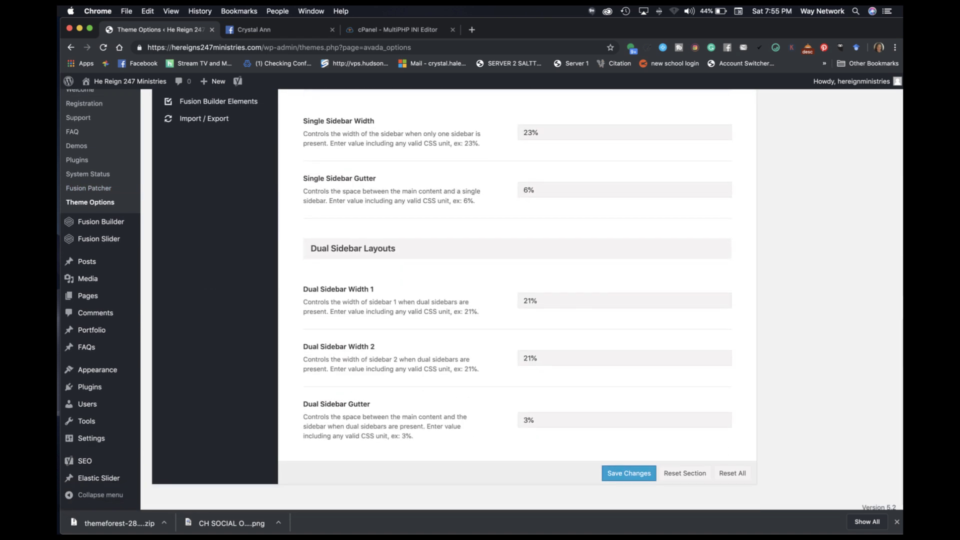
{"action": "scroll", "coordinate": [515, 300], "scroll_direction": "up", "scroll_amount": 12}
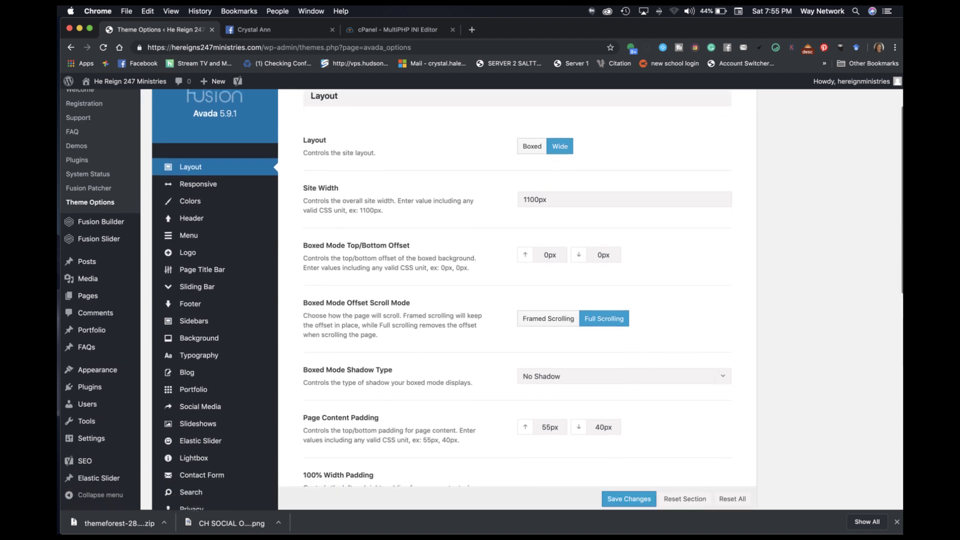
{"action": "scroll", "coordinate": [515, 300], "scroll_direction": "down", "scroll_amount": 1}
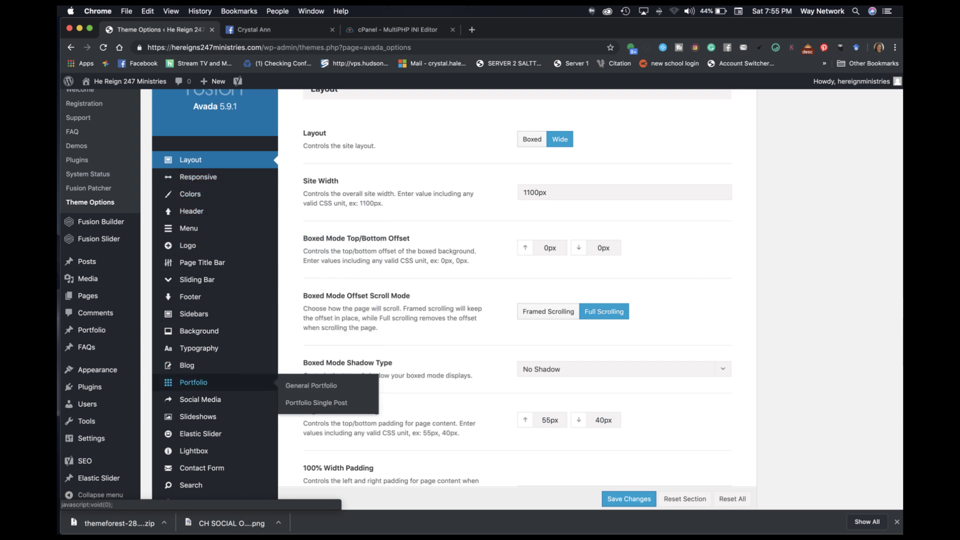
{"action": "scroll", "coordinate": [195, 451], "scroll_direction": "down", "scroll_amount": 5}
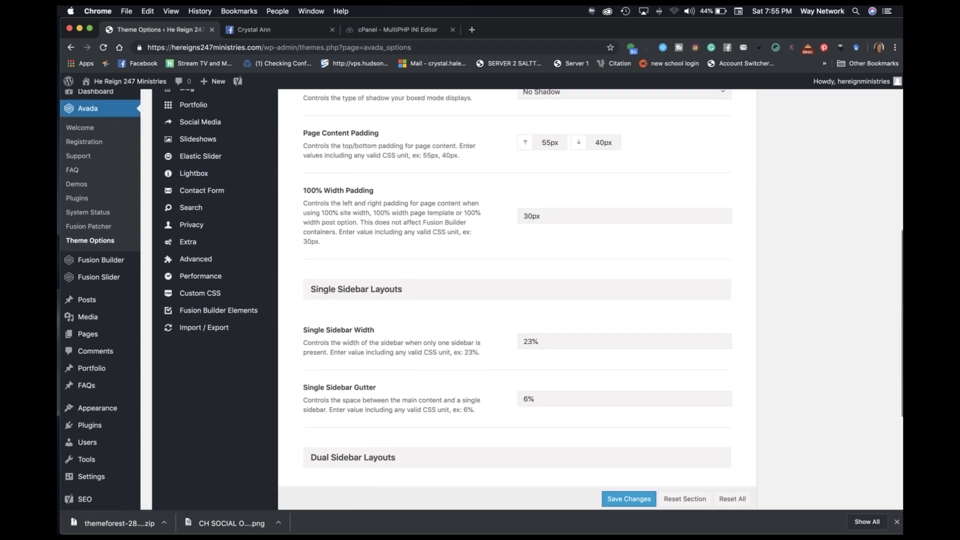
{"action": "scroll", "coordinate": [195, 258], "scroll_direction": "up", "scroll_amount": 7}
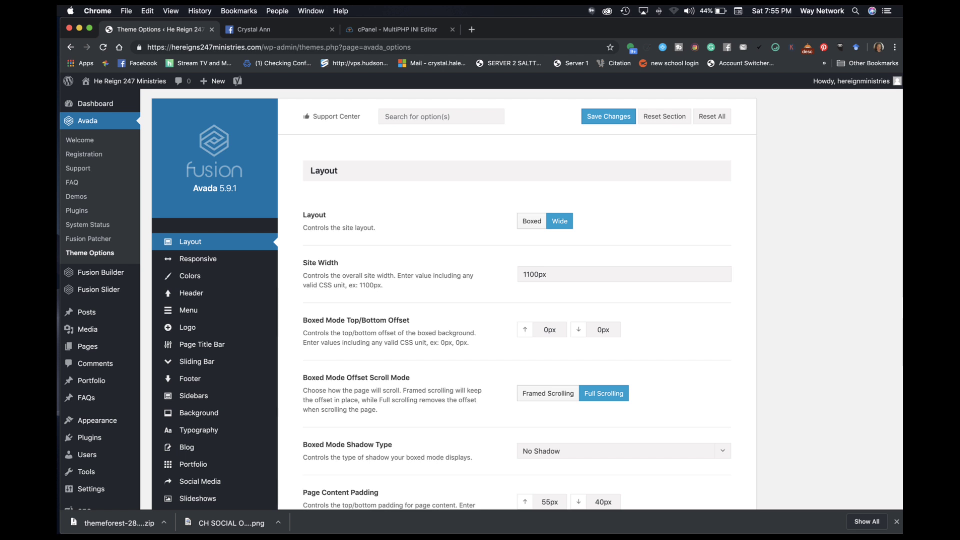
Switch to Wirecast and select the Host Masters logo shot for the preview
{"action": "mouse_move", "coordinate": [278, 515]}
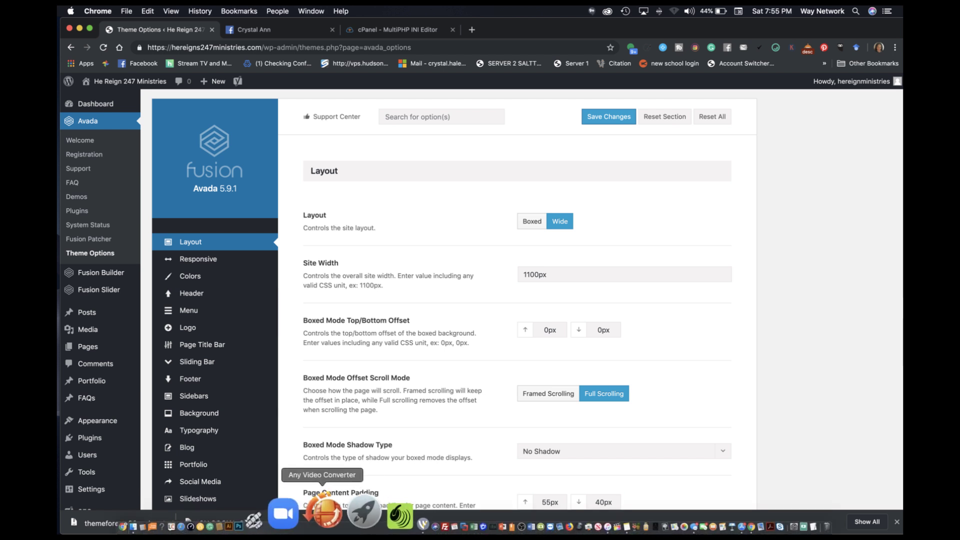
{"action": "left_click", "coordinate": [353, 511]}
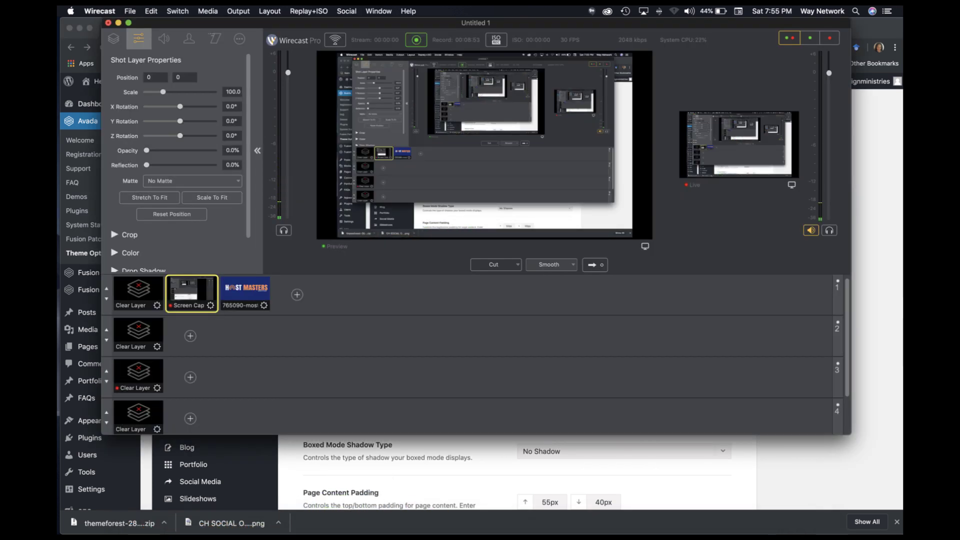
{"action": "left_click", "coordinate": [245, 294]}
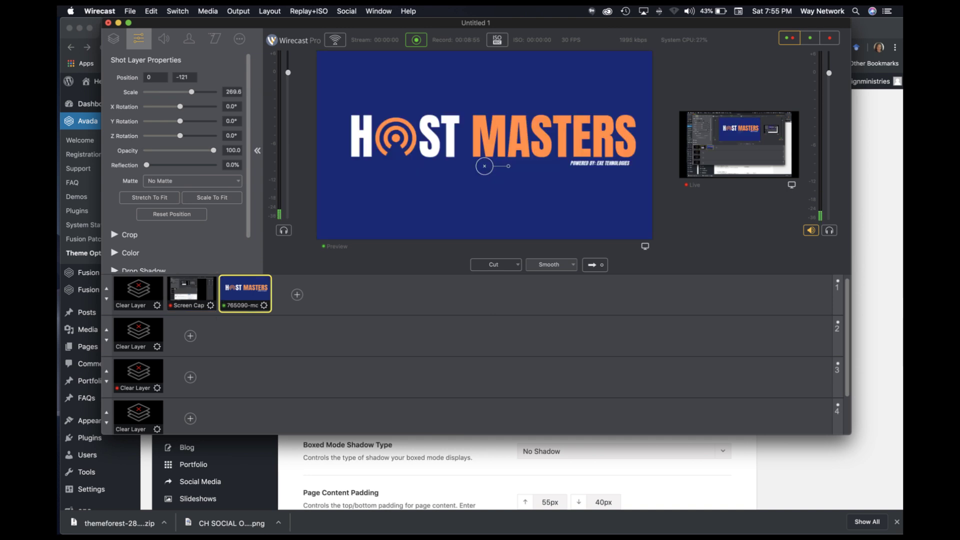